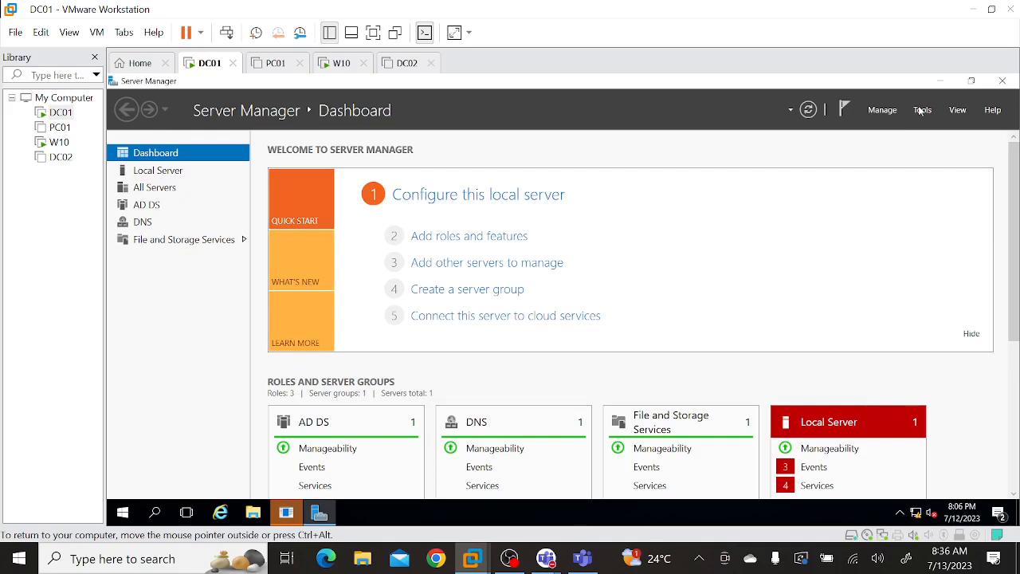
# Open Active Directory Users and Computers on DC01 and view the contents of the Microsoft.com domain.
pyautogui.click(922, 110)
pyautogui.click(881, 190)
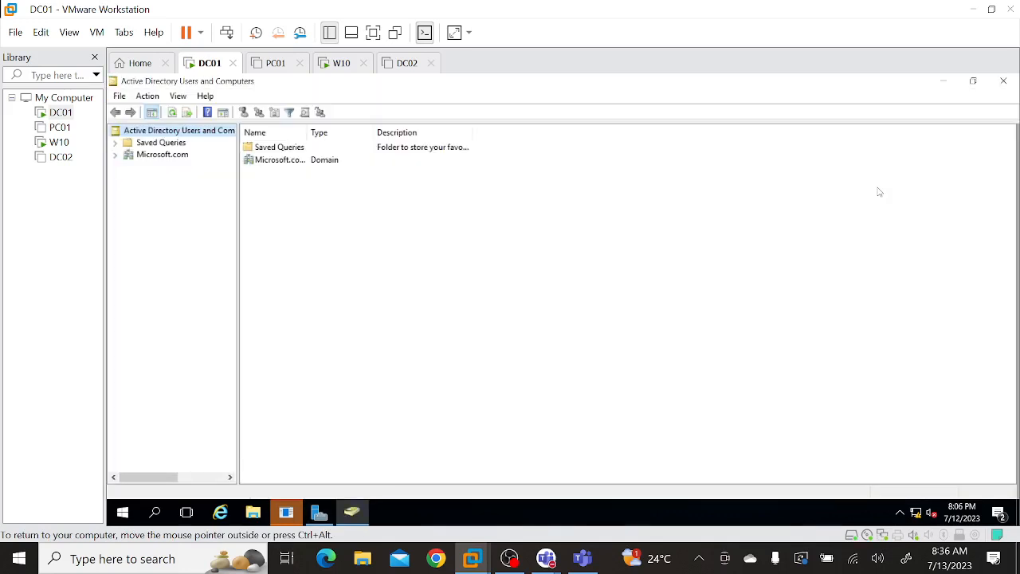
pyautogui.click(153, 158)
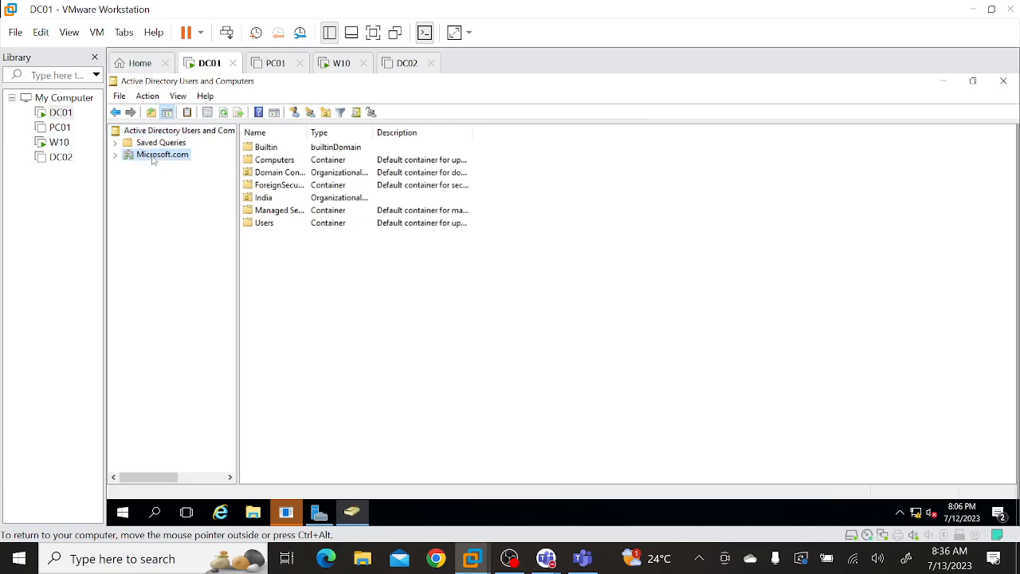
# Switch to the W10 virtual machine and open a Command Prompt there by running cmd.
pyautogui.click(335, 72)
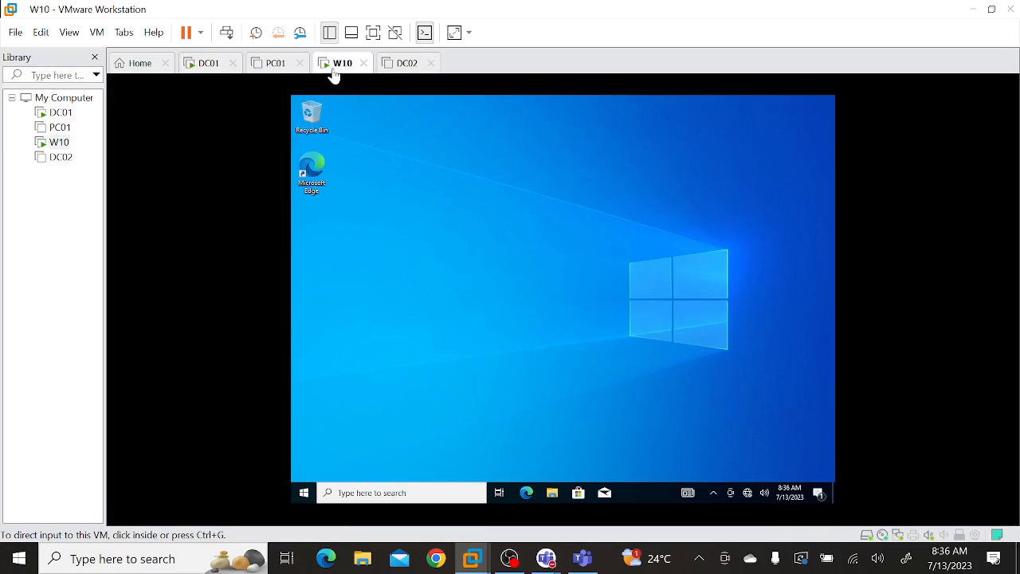
pyautogui.click(304, 496)
pyautogui.rightClick(305, 494)
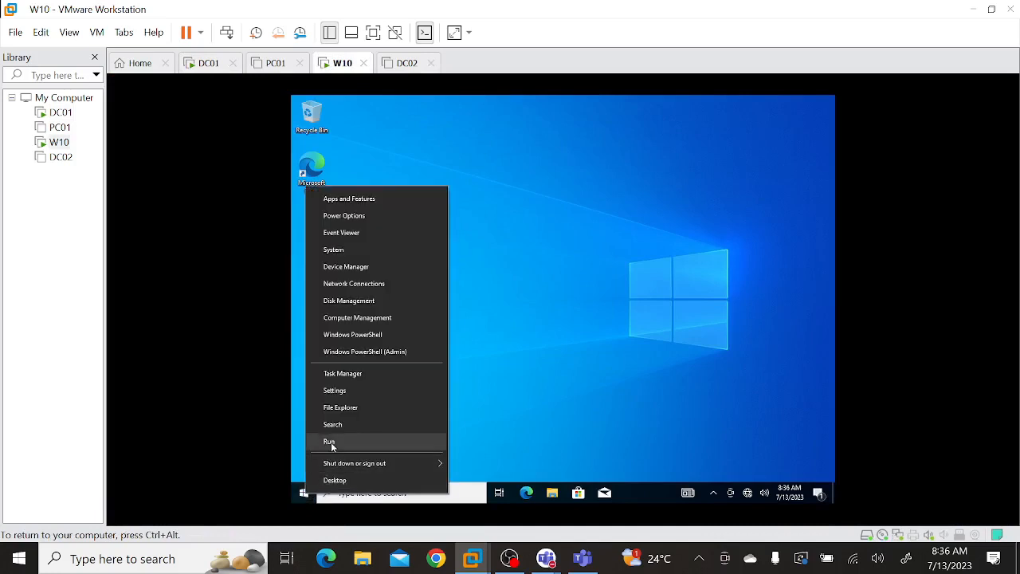
pyautogui.click(329, 442)
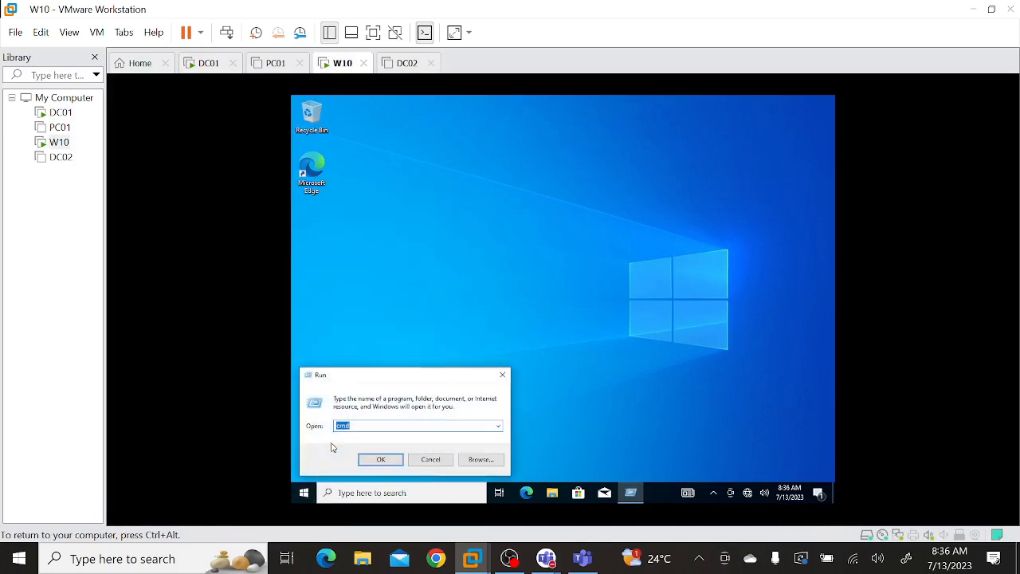
pyautogui.write('cmd')
pyautogui.press('Return')
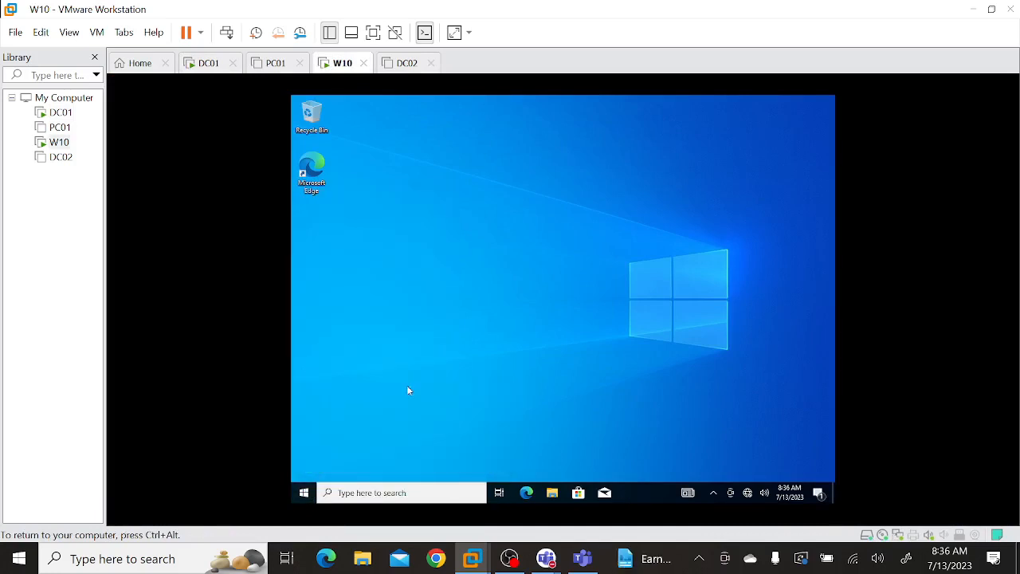
pyautogui.click(522, 328)
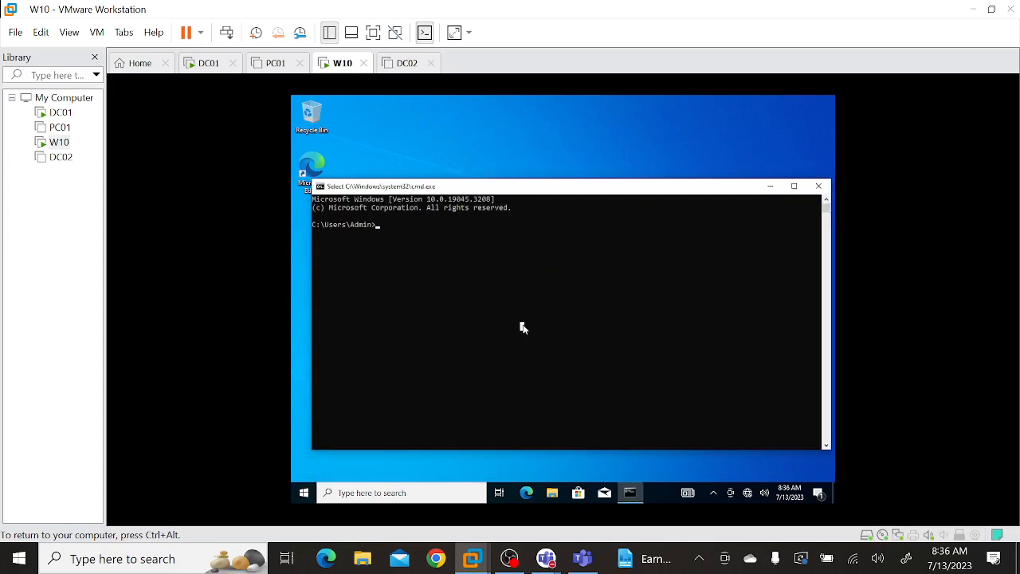
# Check the client's computer name and IP configuration with the hostname and ipconfig commands.
pyautogui.write('hostname')
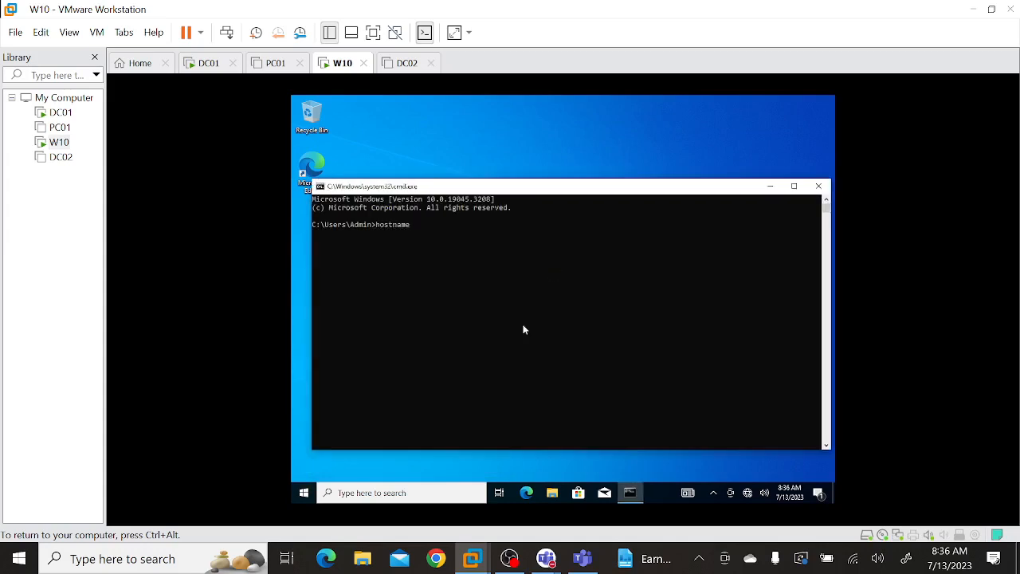
pyautogui.press('Return')
pyautogui.write('ipconfig')
pyautogui.press('Return')
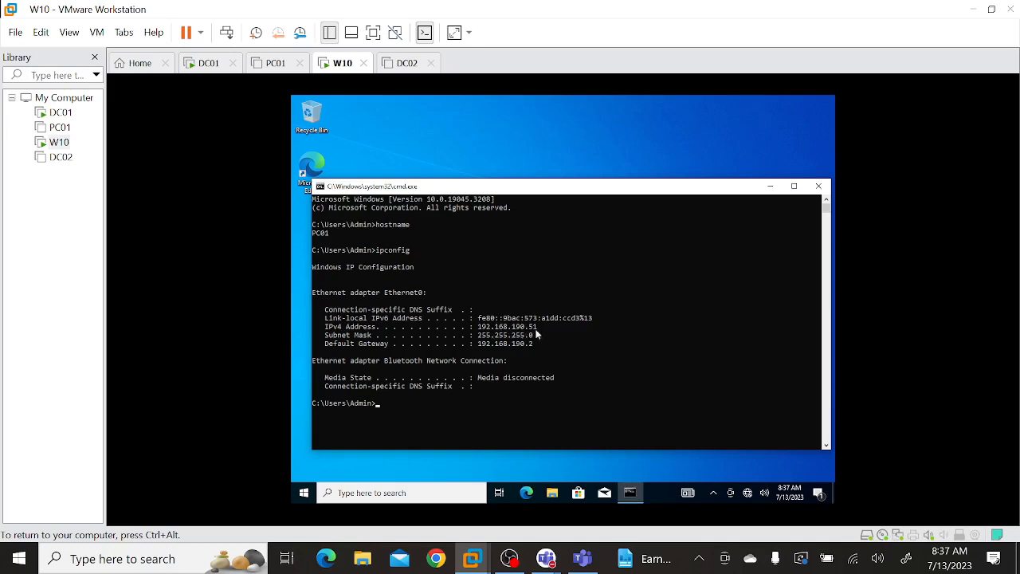
# Display the full network configuration with ipconfig /all and examine the DHCP Enabled line of the Bluetooth adapter.
pyautogui.click(504, 396)
pyautogui.press('Up')
pyautogui.write('/all')
pyautogui.press('Return')
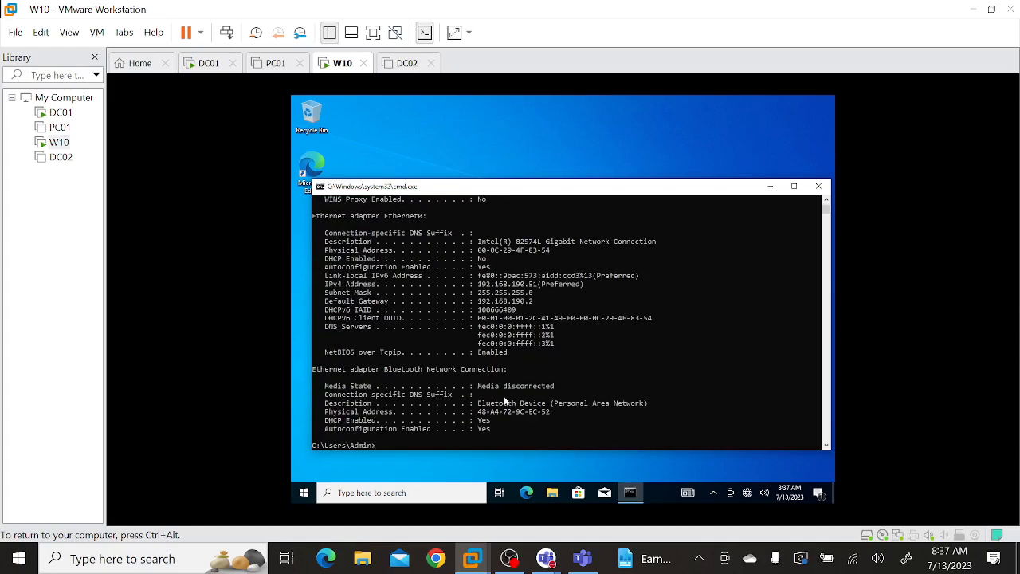
pyautogui.moveTo(327, 425); pyautogui.dragTo(494, 422)
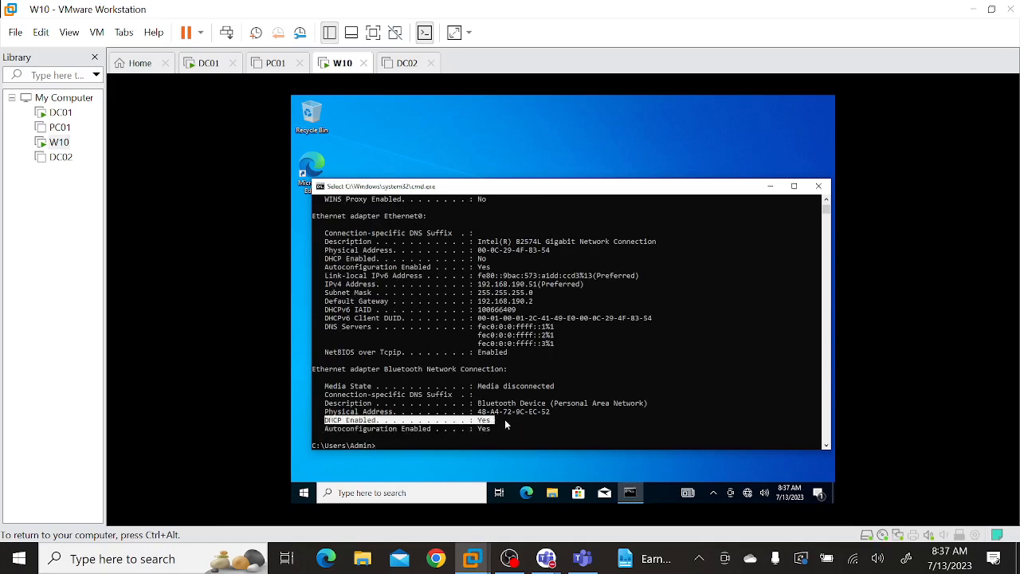
pyautogui.click(505, 419)
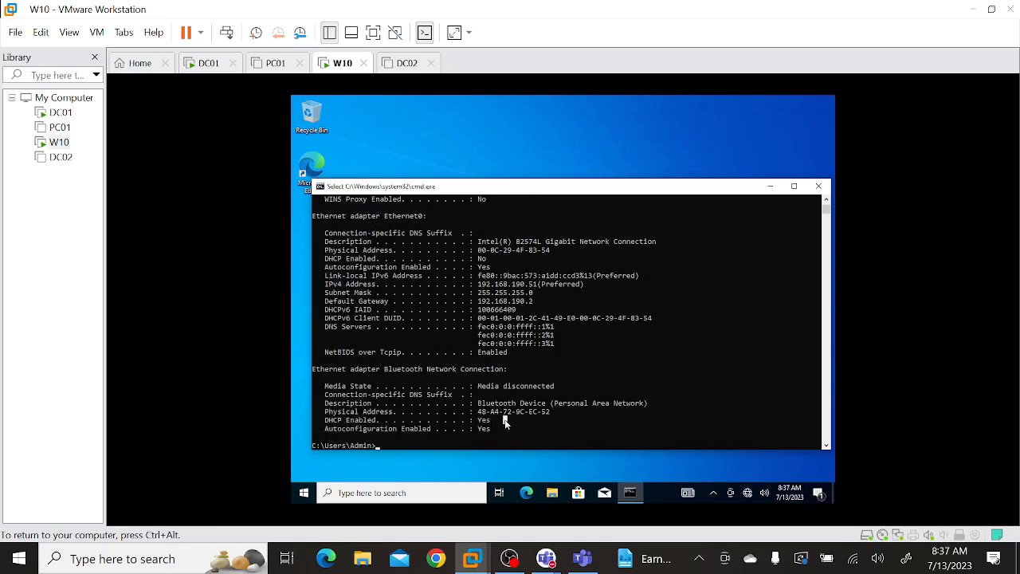
# Open Network Connections with ncpa.cpl, review Ethernet0's TCP/IPv4 settings, and close the network windows.
pyautogui.write('ncpa.cpl')
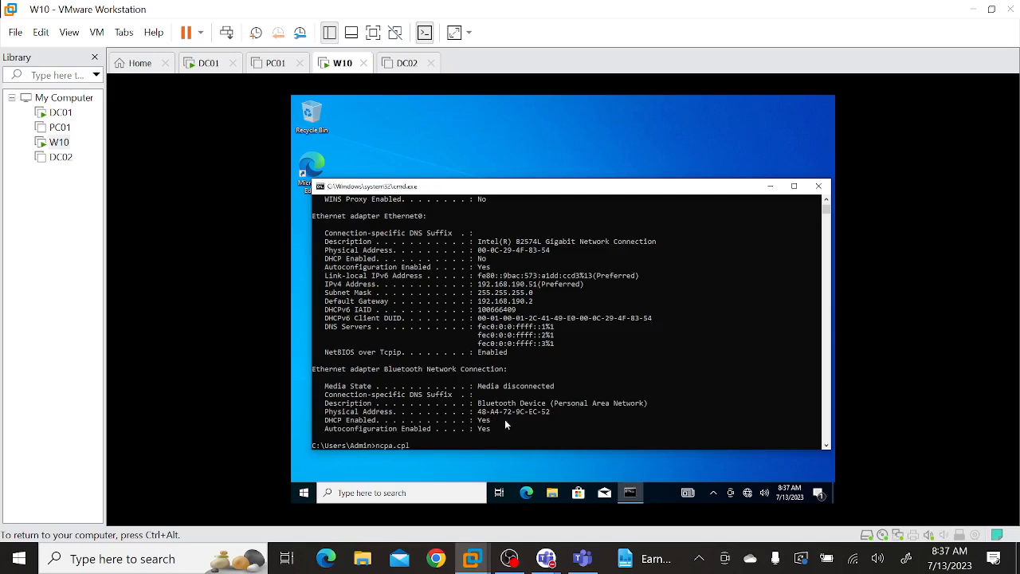
pyautogui.press('Return')
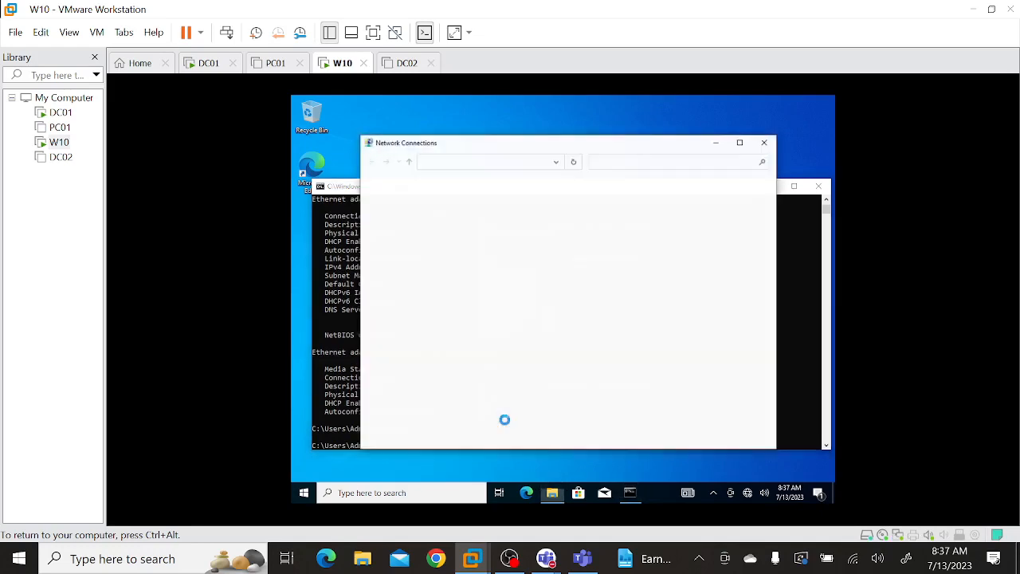
pyautogui.doubleClick(522, 211)
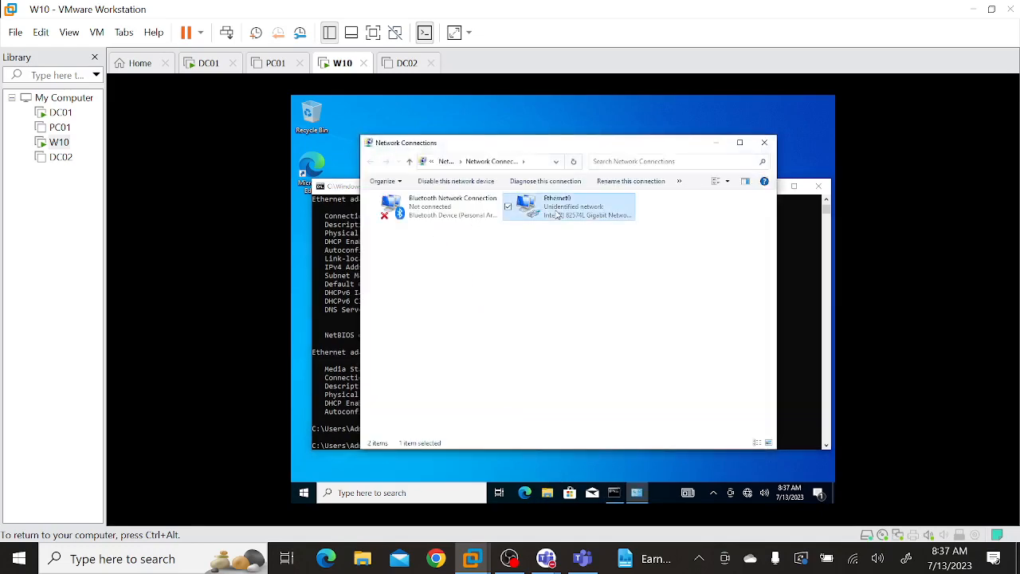
pyautogui.click(502, 381)
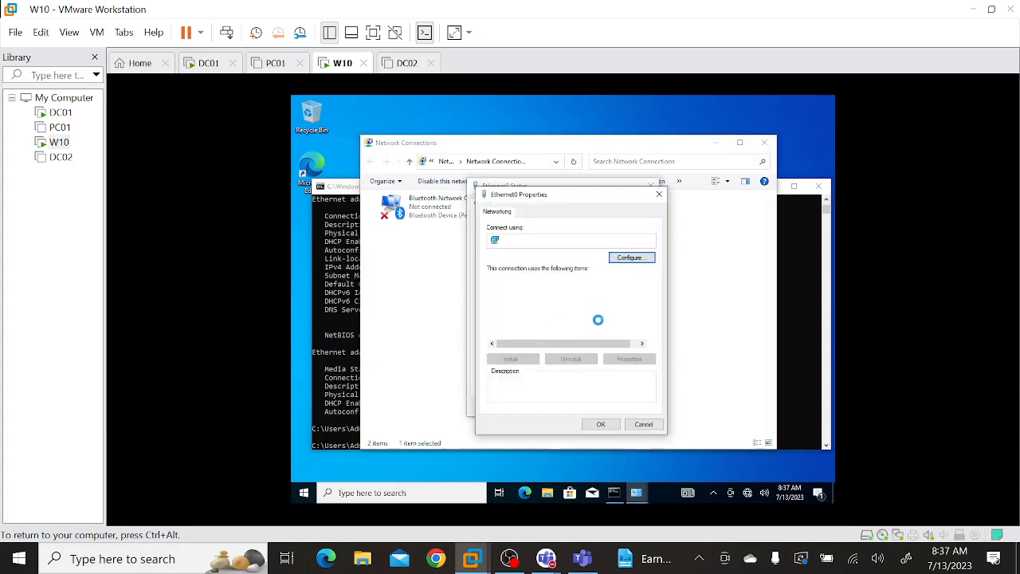
pyautogui.doubleClick(588, 309)
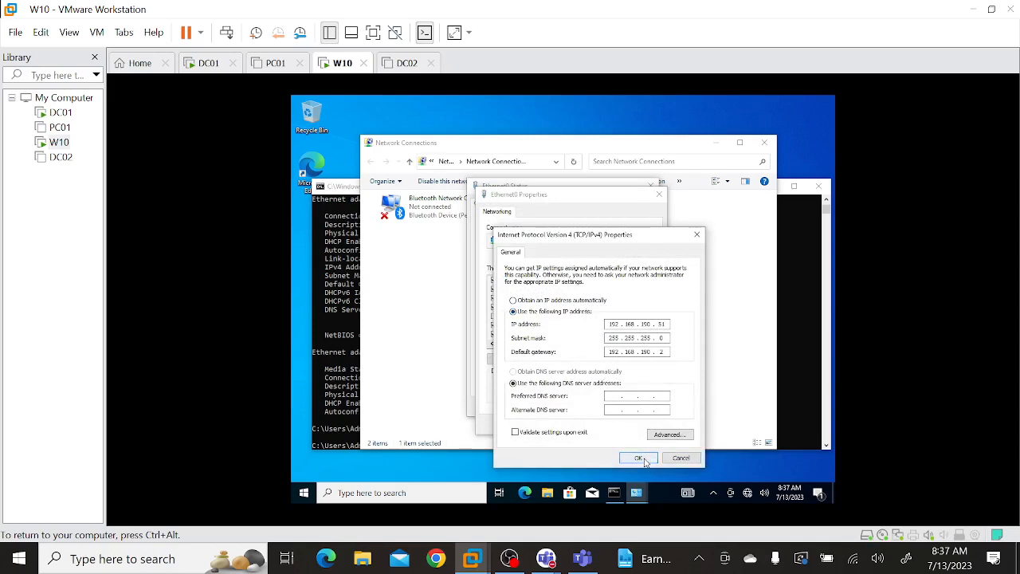
pyautogui.click(638, 458)
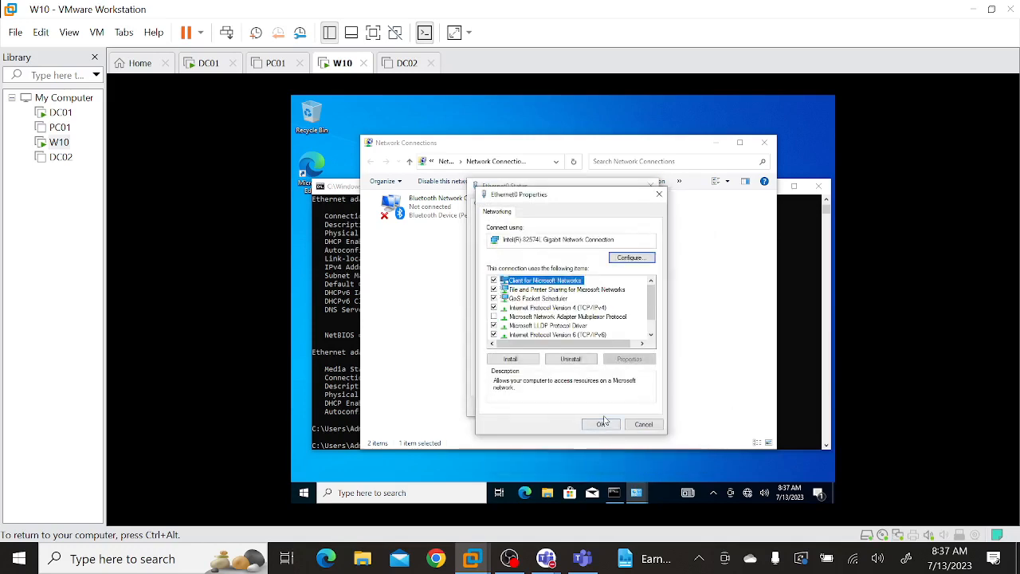
pyautogui.click(602, 426)
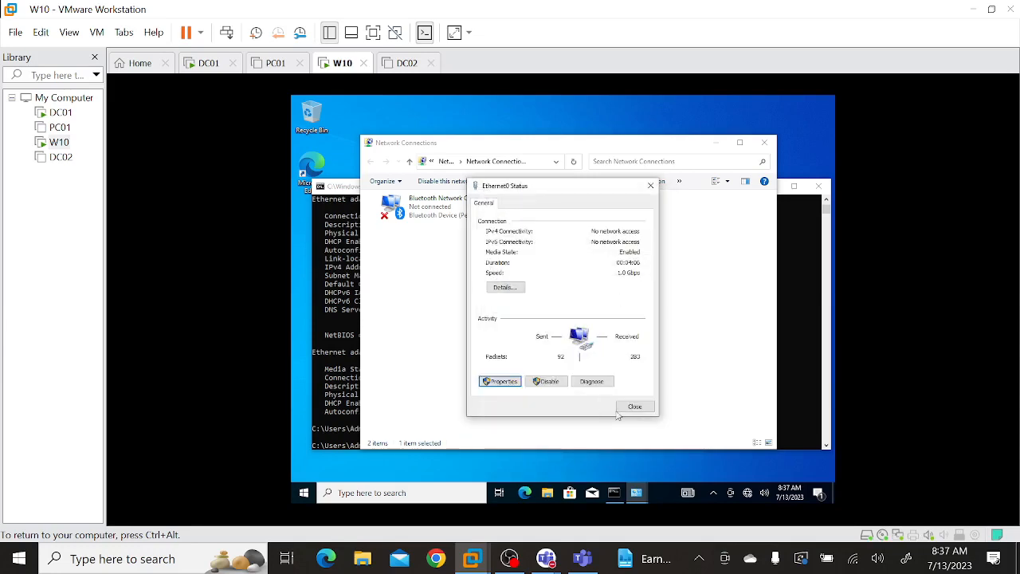
pyautogui.click(635, 407)
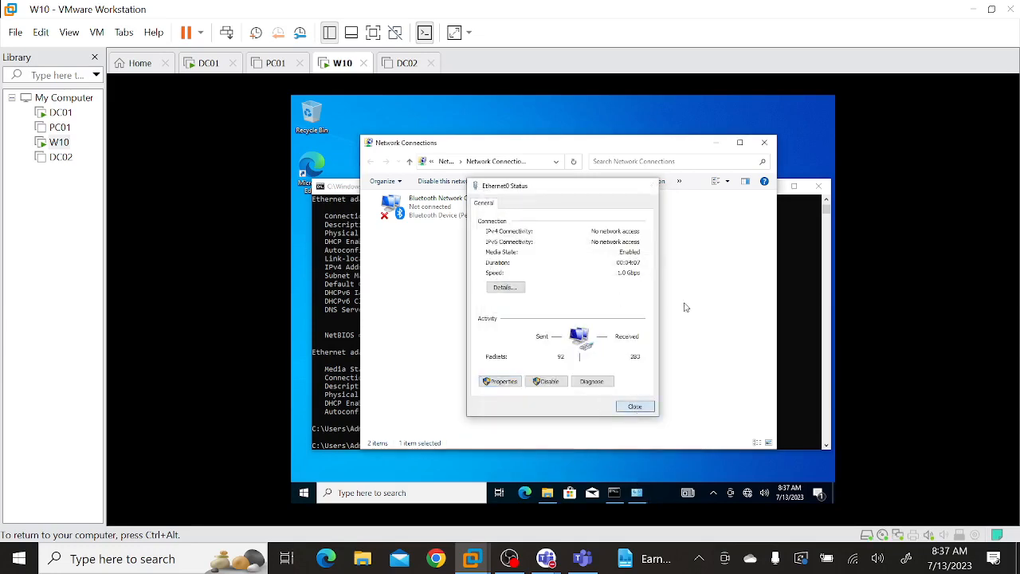
pyautogui.click(766, 151)
# Open System Properties with sysdm.cpl and bring up the Computer Name/Domain Changes settings.
pyautogui.write('sysdm')
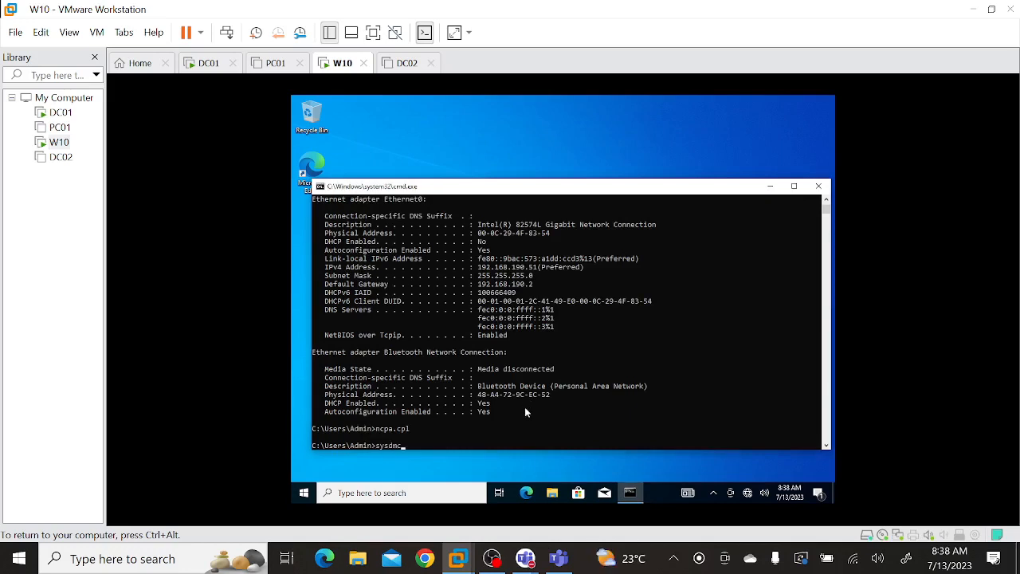
pyautogui.write('.cpl')
pyautogui.press('Return')
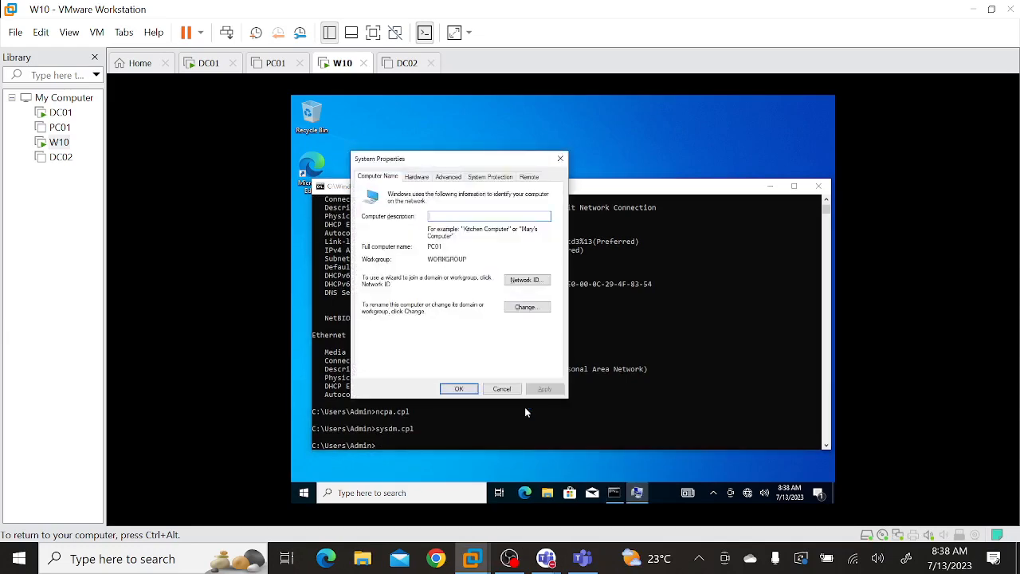
pyautogui.click(539, 308)
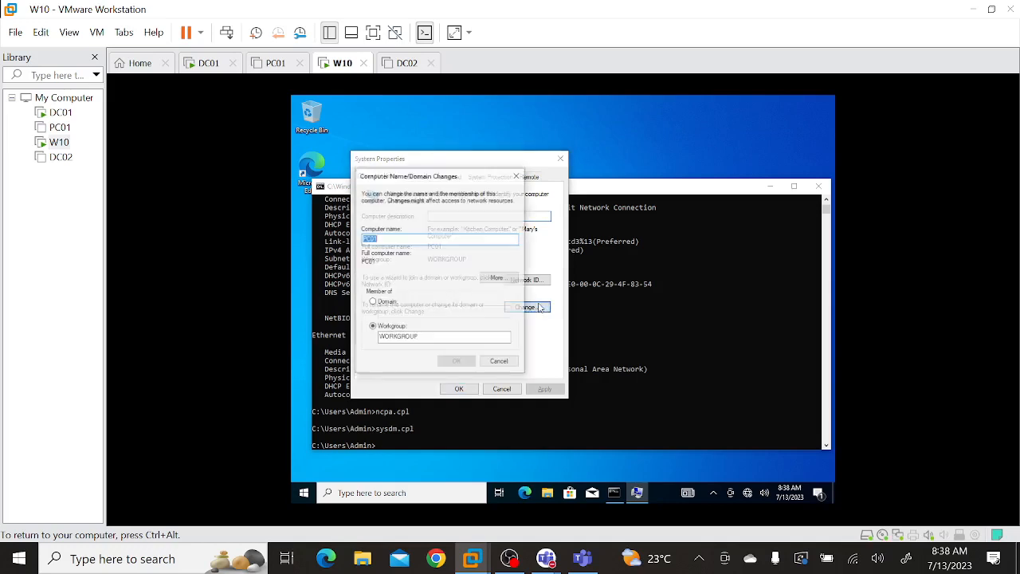
pyautogui.click(399, 238)
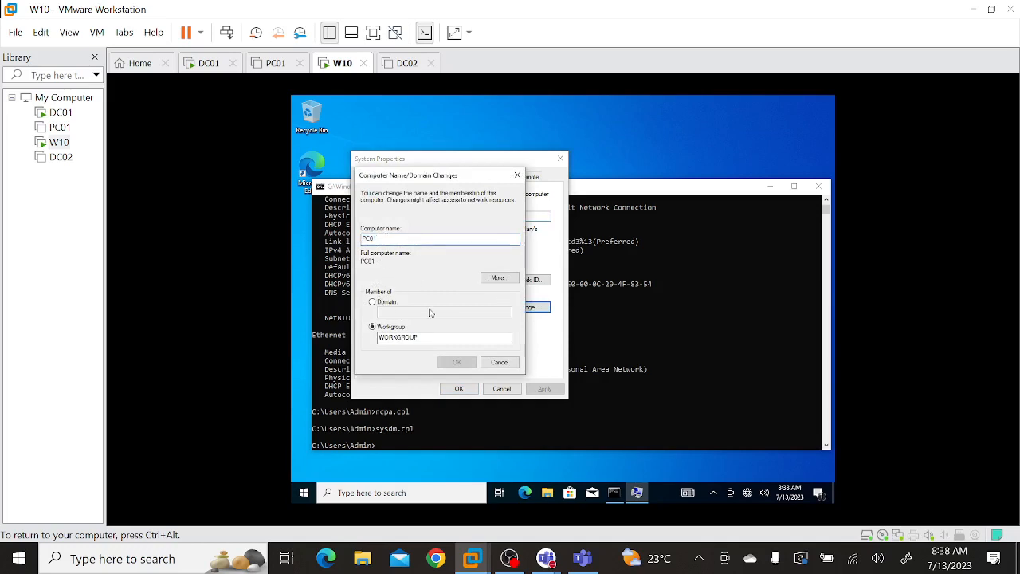
pyautogui.click(431, 339)
# Try to join the computer to the domain microsoft.com instead of a workgroup.
pyautogui.click(384, 302)
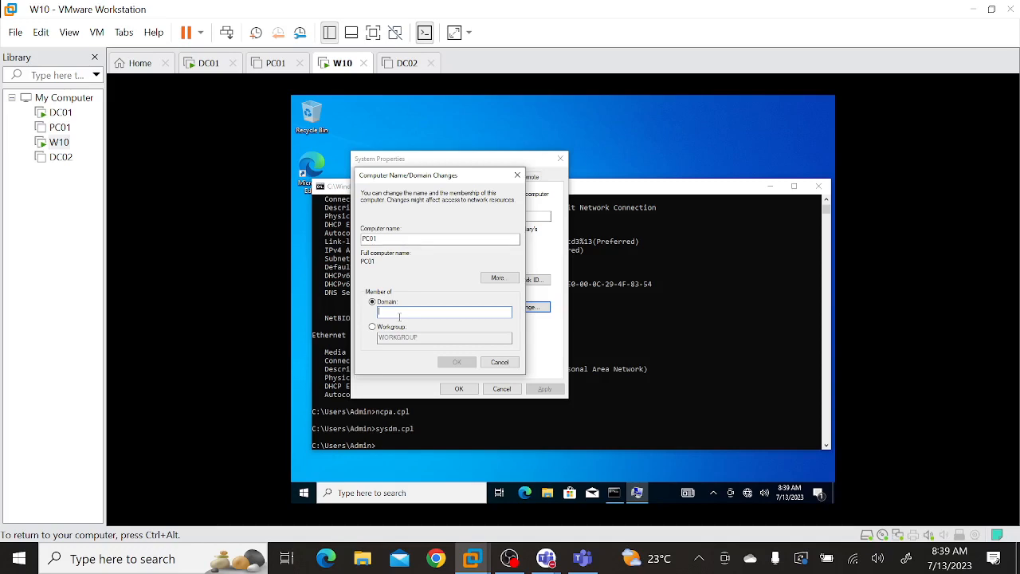
pyautogui.write('microsoft.com')
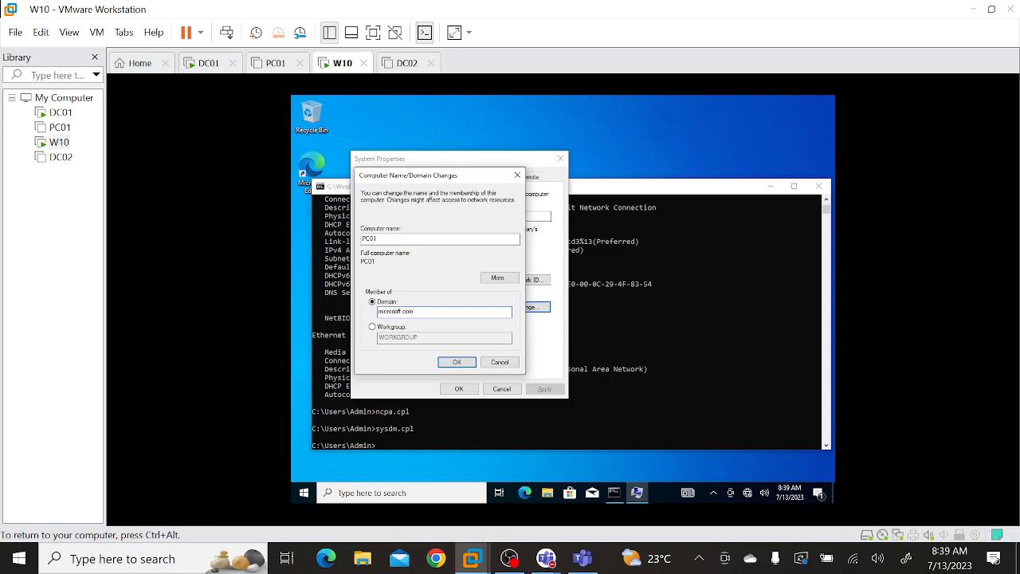
pyautogui.click(466, 363)
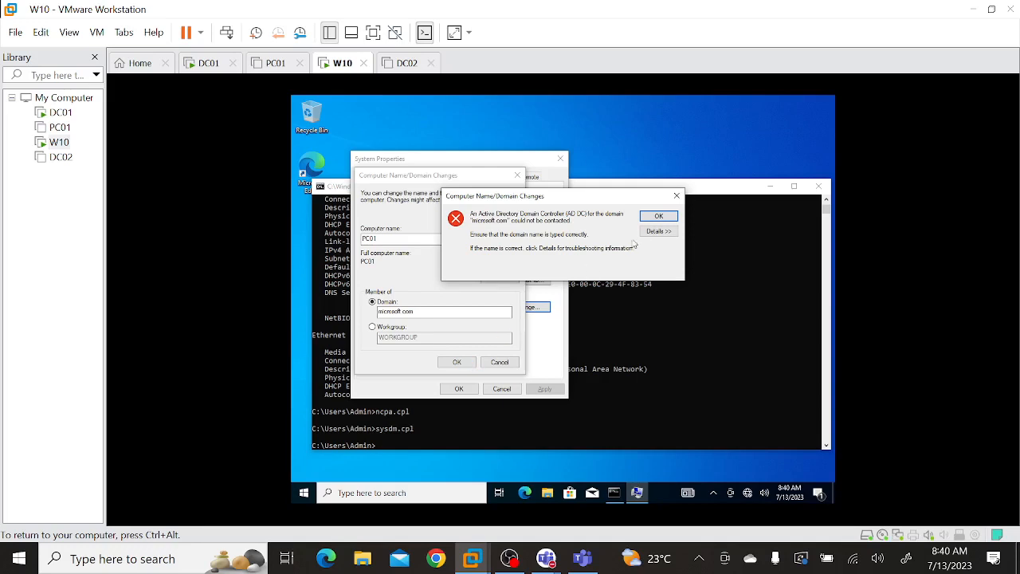
pyautogui.click(666, 217)
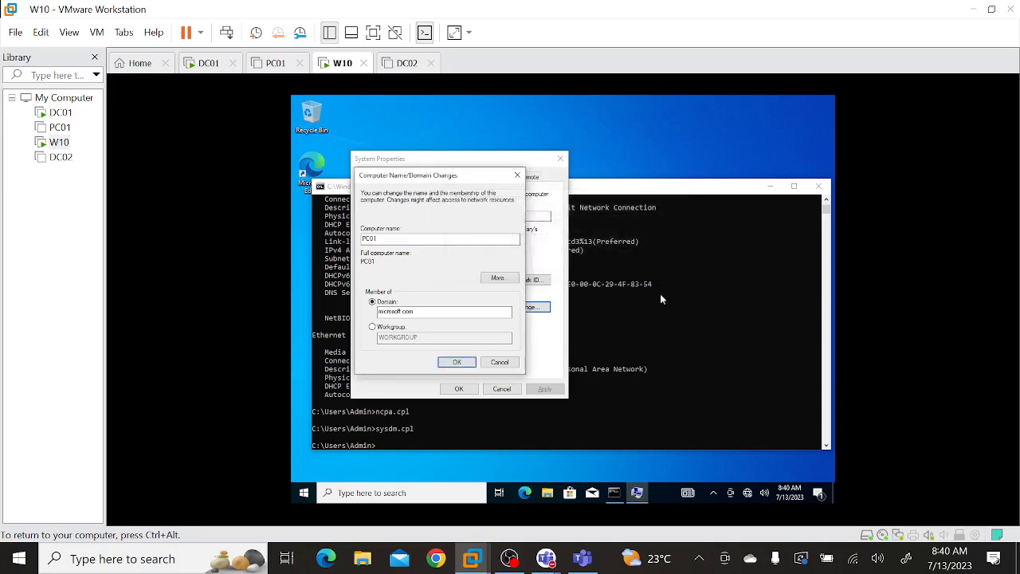
pyautogui.click(676, 361)
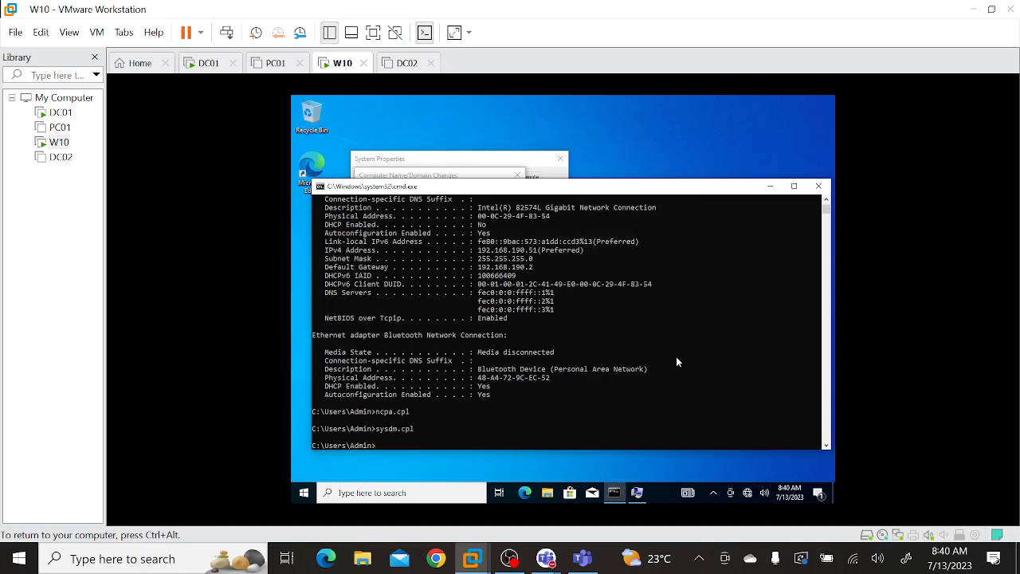
pyautogui.click(420, 176)
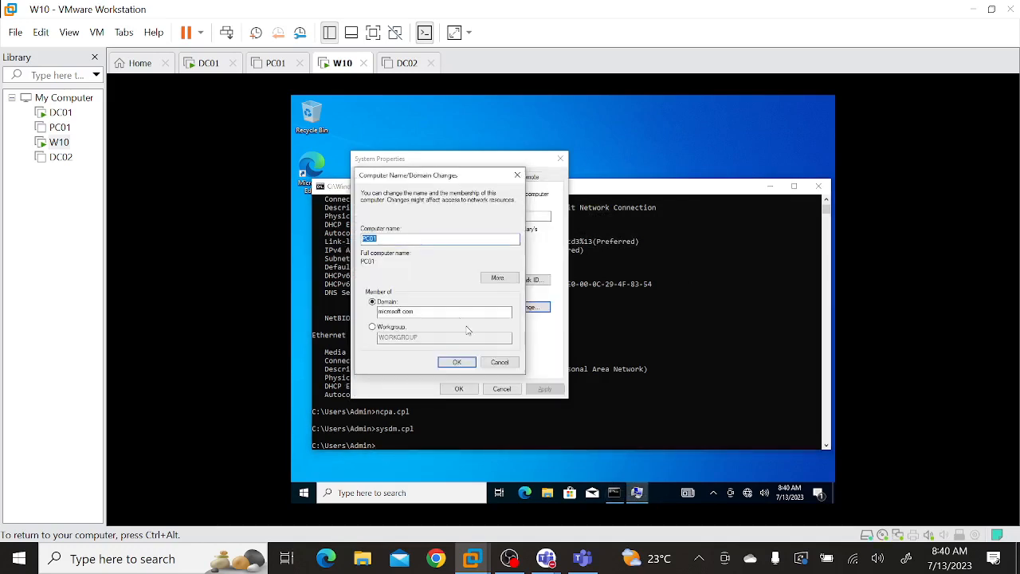
pyautogui.click(598, 457)
# Open Network Connections with ncpa.cpl from the command prompt and bring up Ethernet0's TCP/IPv4 properties.
pyautogui.click(643, 400)
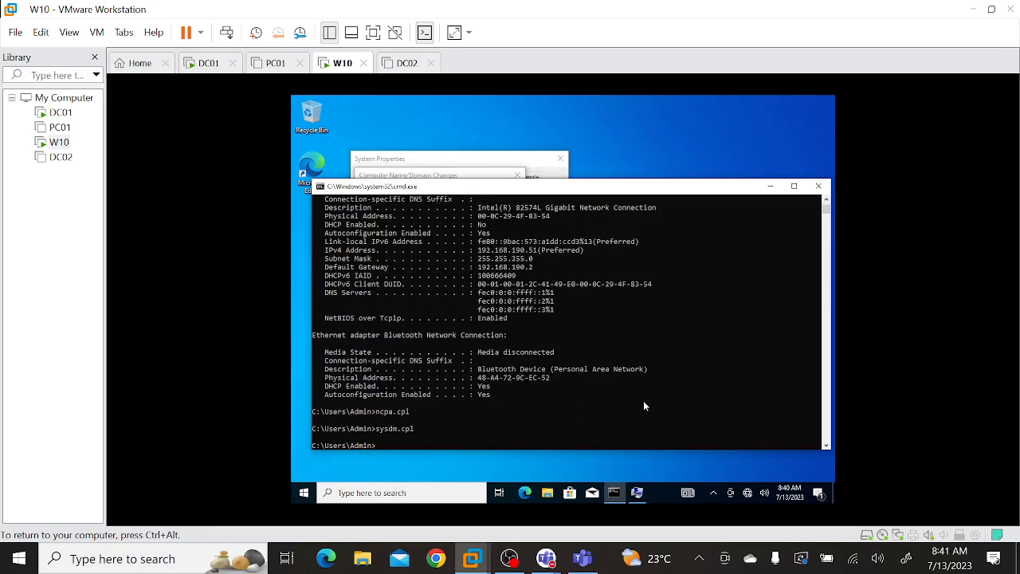
pyautogui.write('ncpa.cpl')
pyautogui.press('Return')
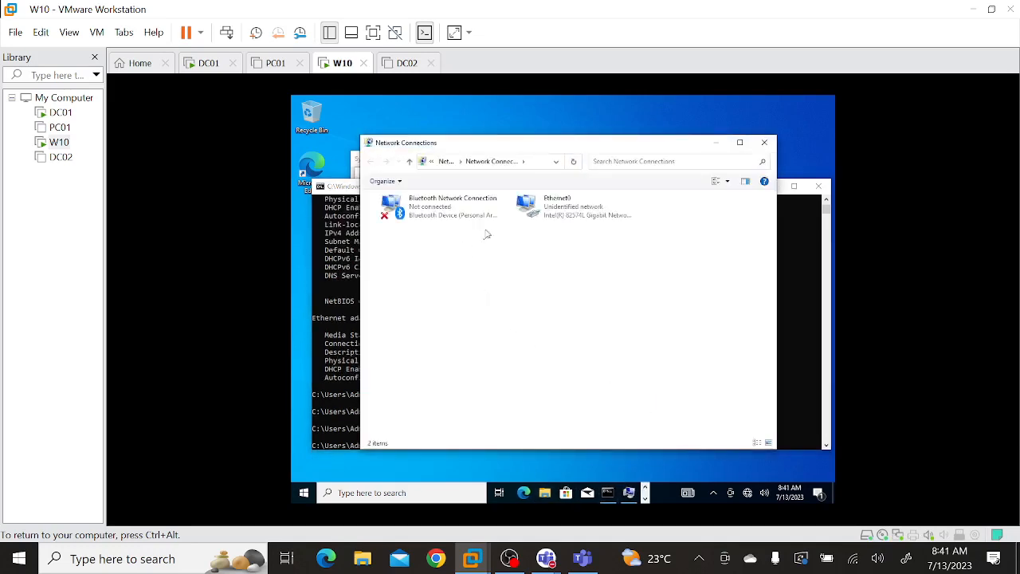
pyautogui.doubleClick(555, 229)
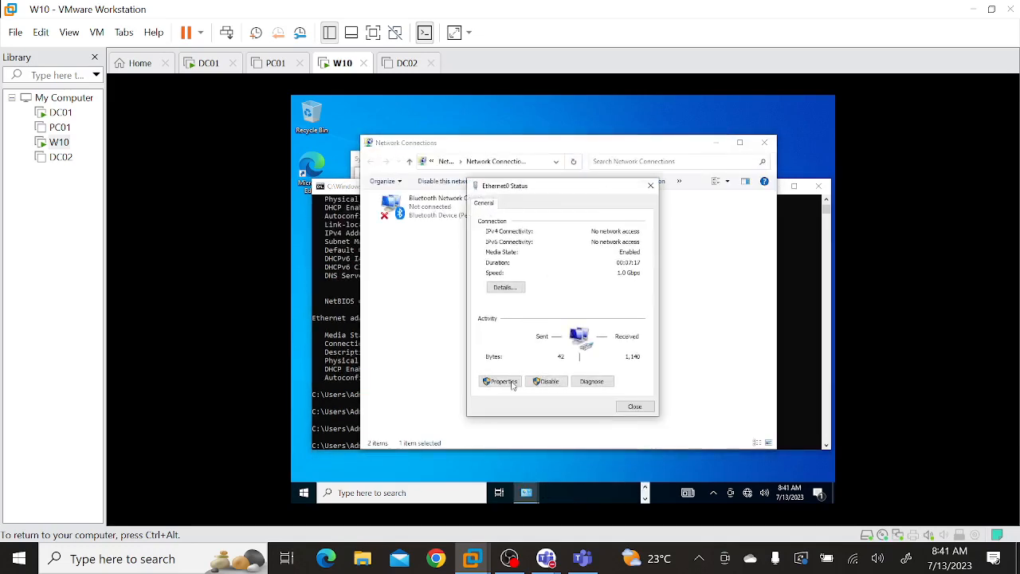
pyautogui.click(502, 381)
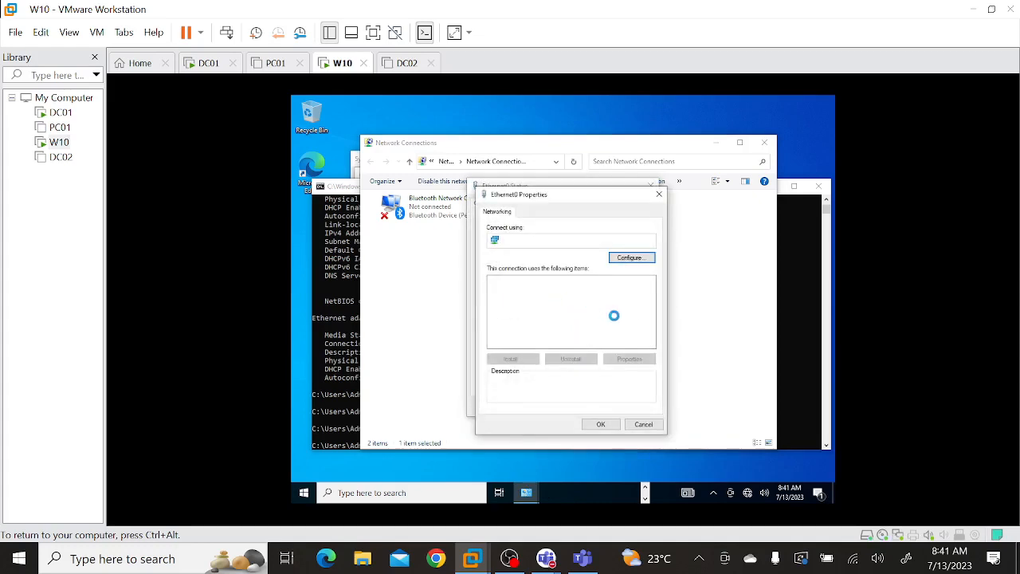
pyautogui.doubleClick(591, 311)
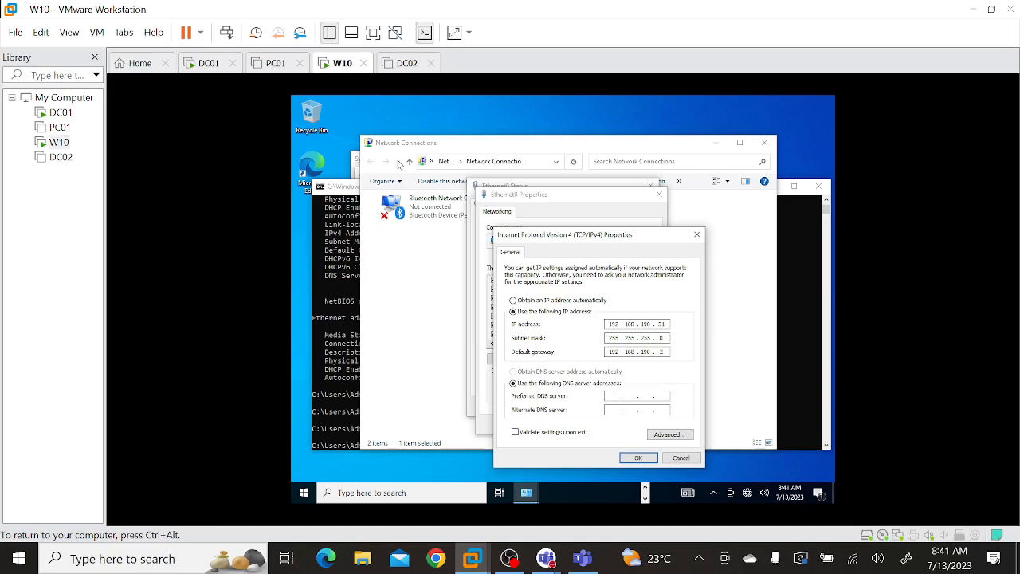
# Switch to the DC01 machine, open DNS Manager from Server Manager, and examine the records in the Microsoft.com forward lookup zone.
pyautogui.click(209, 66)
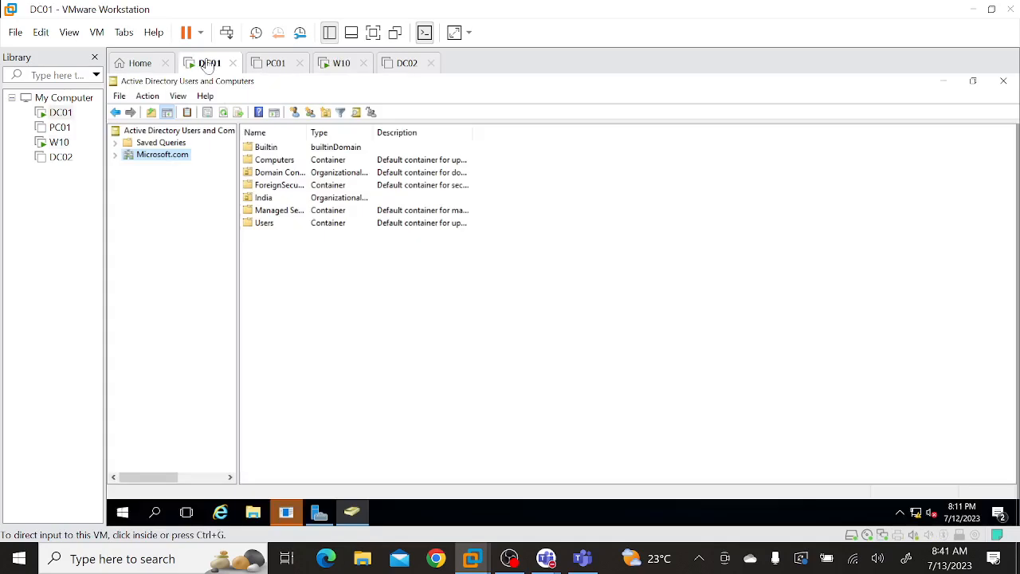
pyautogui.click(319, 513)
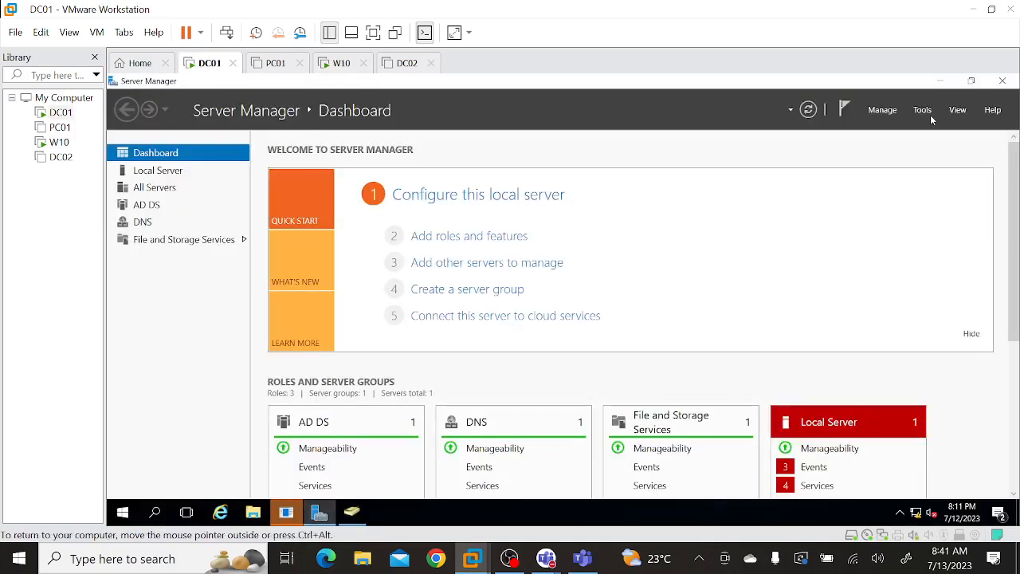
pyautogui.click(924, 113)
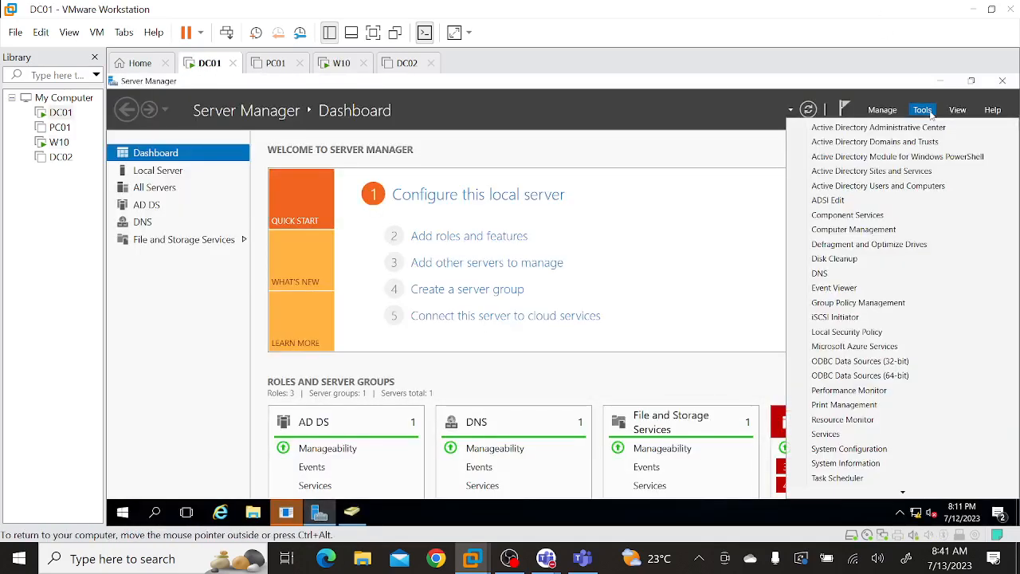
pyautogui.click(861, 274)
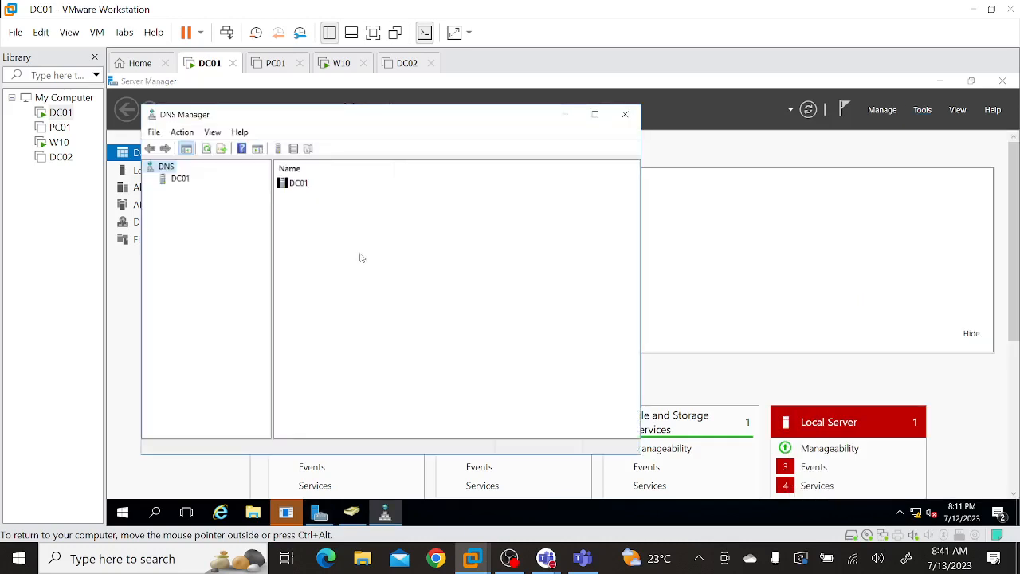
pyautogui.doubleClick(180, 180)
pyautogui.doubleClick(206, 193)
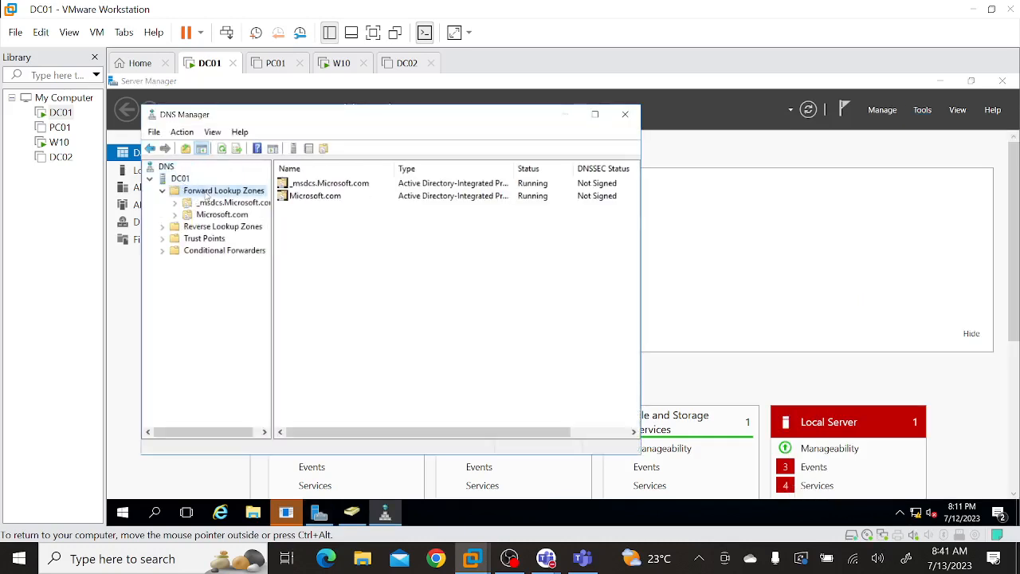
pyautogui.doubleClick(212, 216)
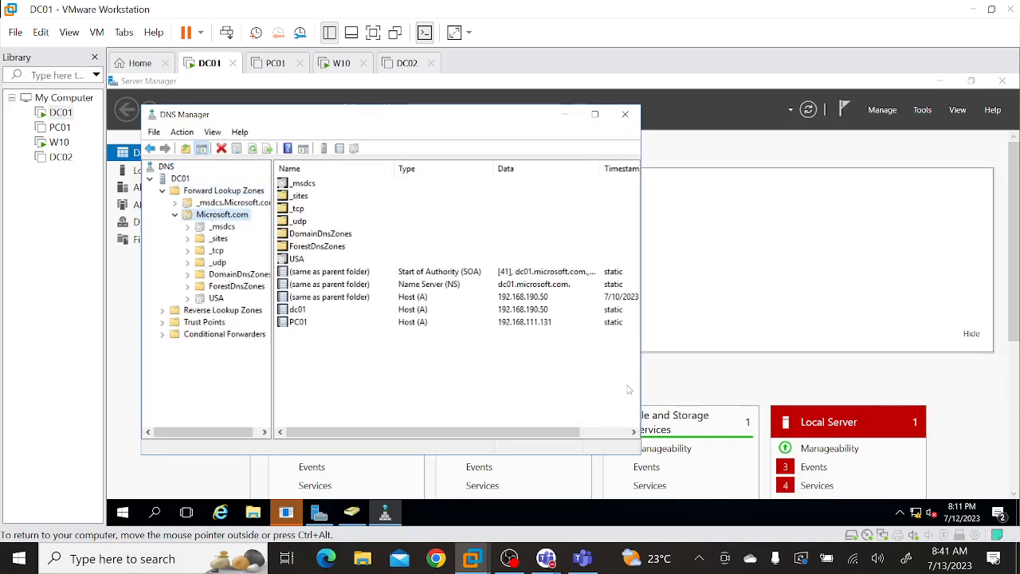
# Show DC01's desktop to check the server's IP address and return to the W10 machine.
pyautogui.rightClick(591, 515)
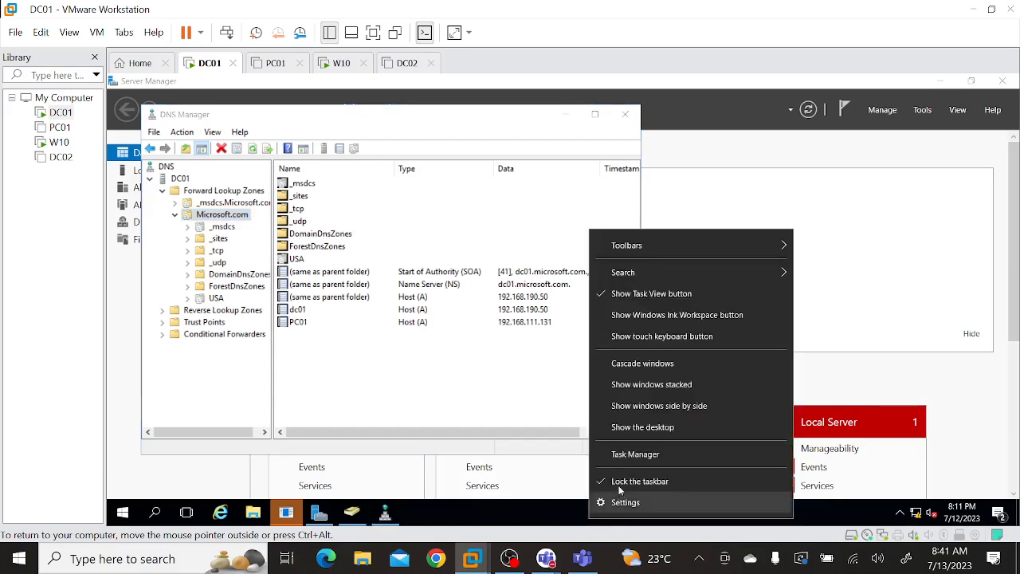
pyautogui.click(646, 428)
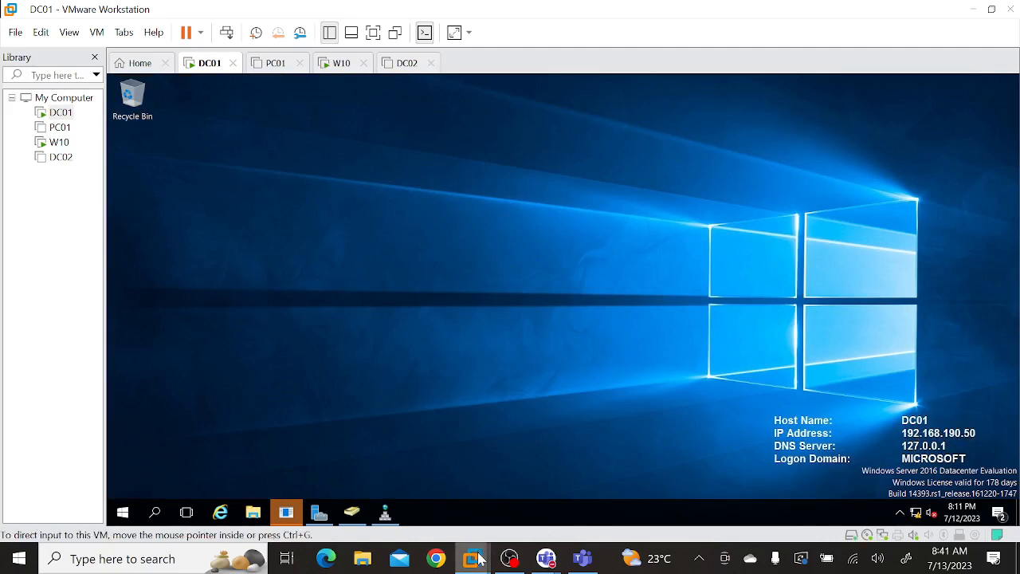
pyautogui.moveTo(492, 567)
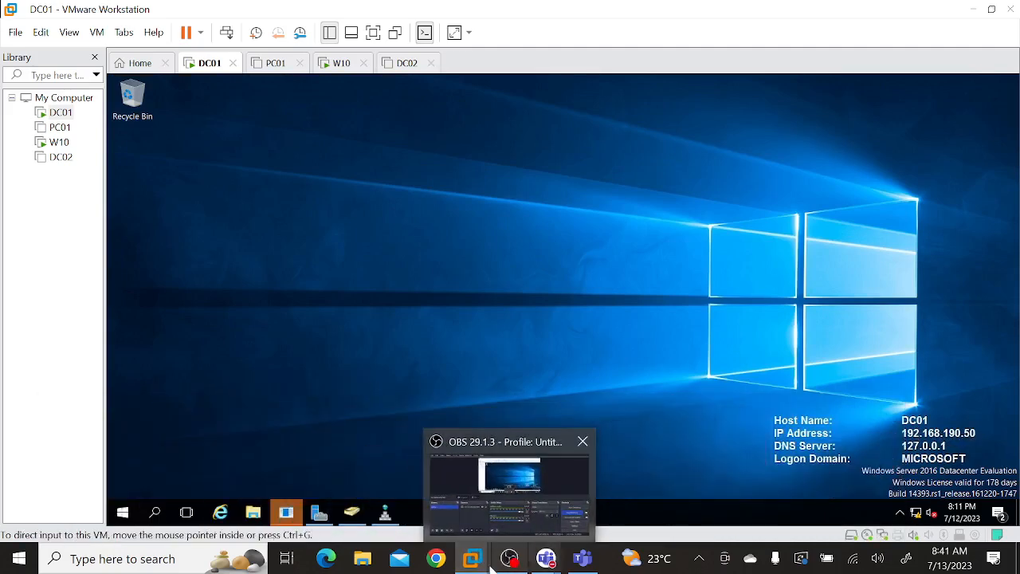
pyautogui.click(614, 482)
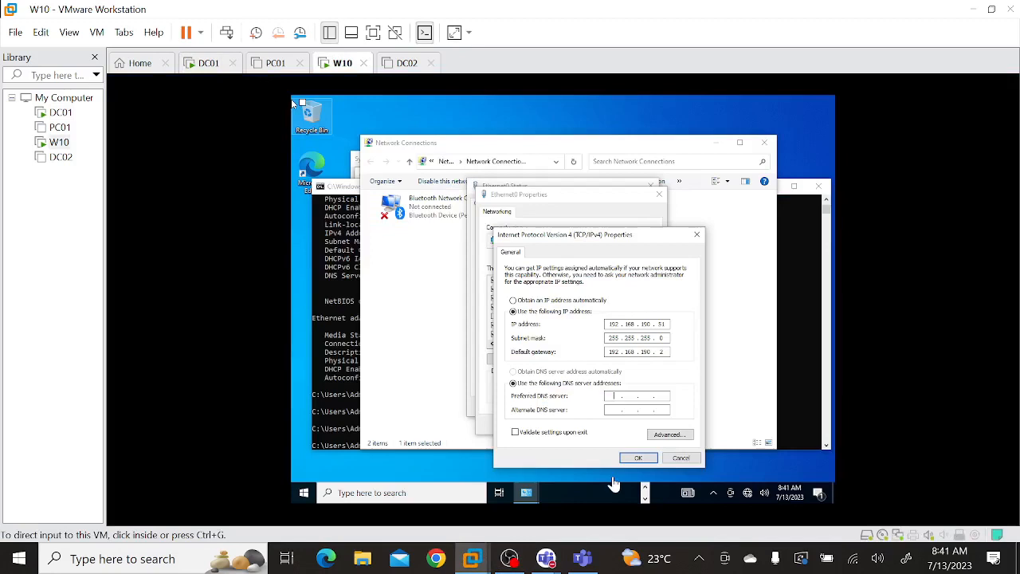
# Set Ethernet0's preferred DNS server to 192.168.190.50, apply it, and close the network windows.
pyautogui.click(613, 396)
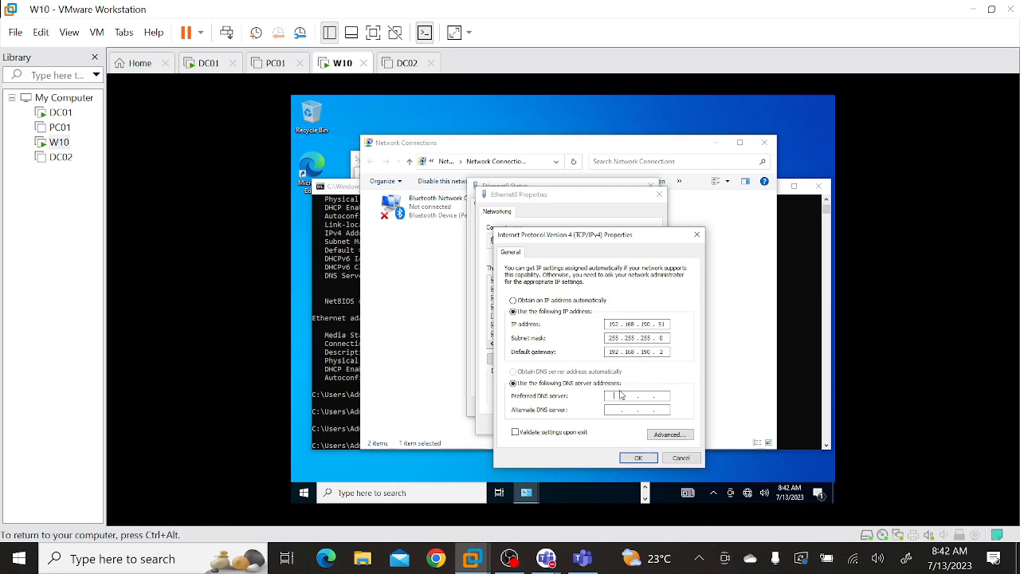
pyautogui.write('192 . 168 . 190 . 50')
pyautogui.click(640, 459)
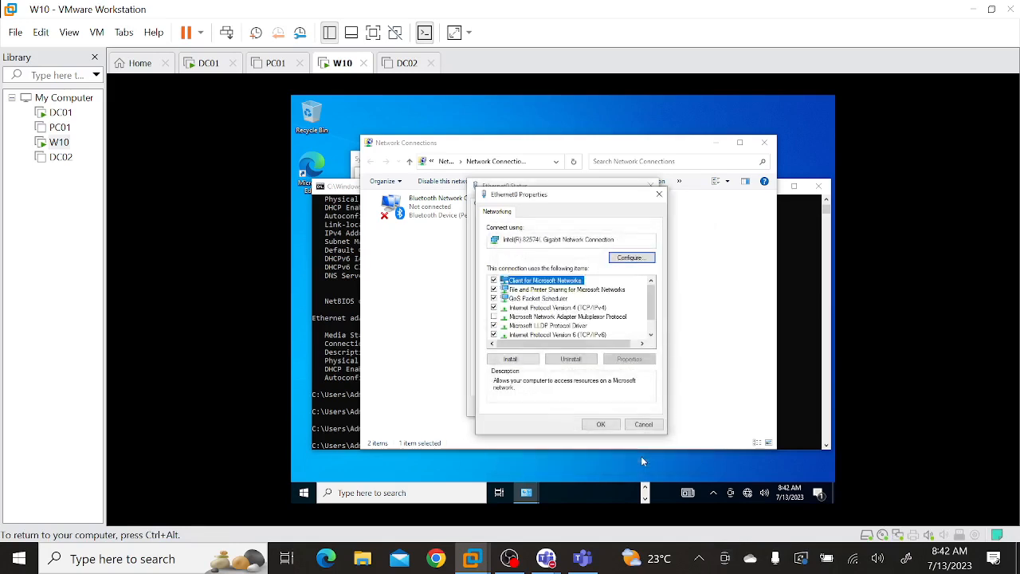
pyautogui.click(603, 424)
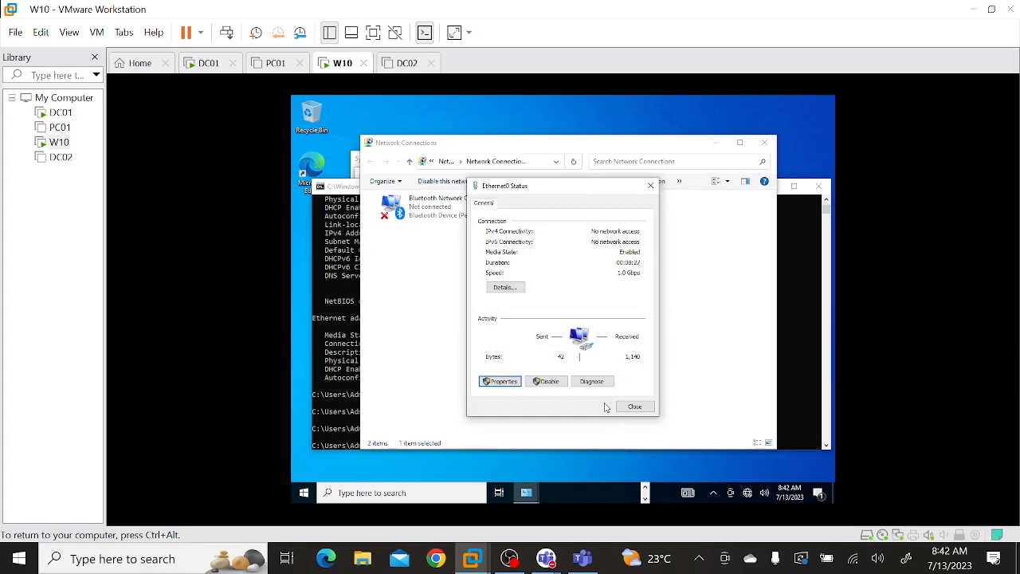
pyautogui.click(628, 406)
pyautogui.click(765, 146)
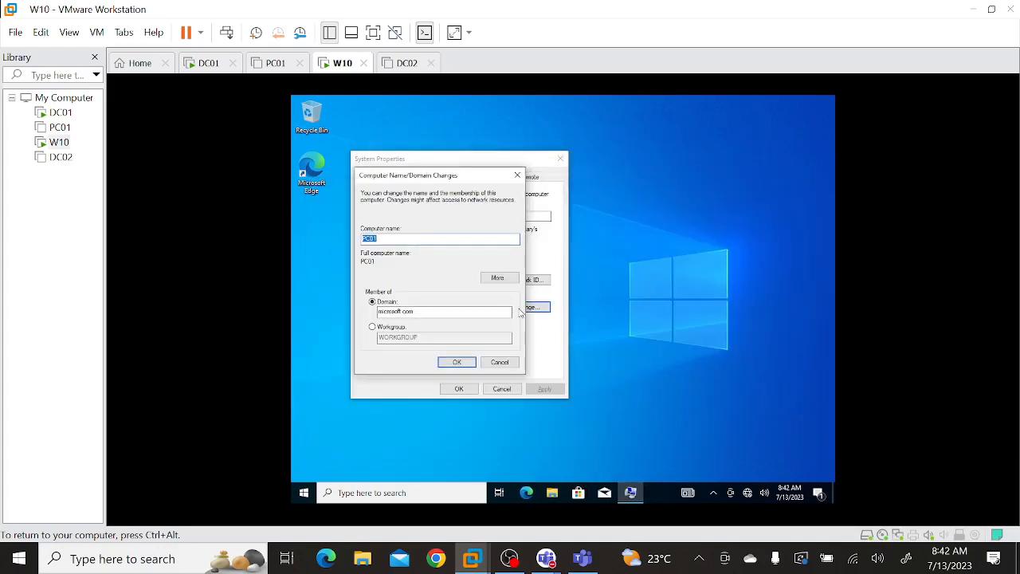
# Try to join the microsoft.com domain with the user name microsoft\administrator and the account password.
pyautogui.click(461, 365)
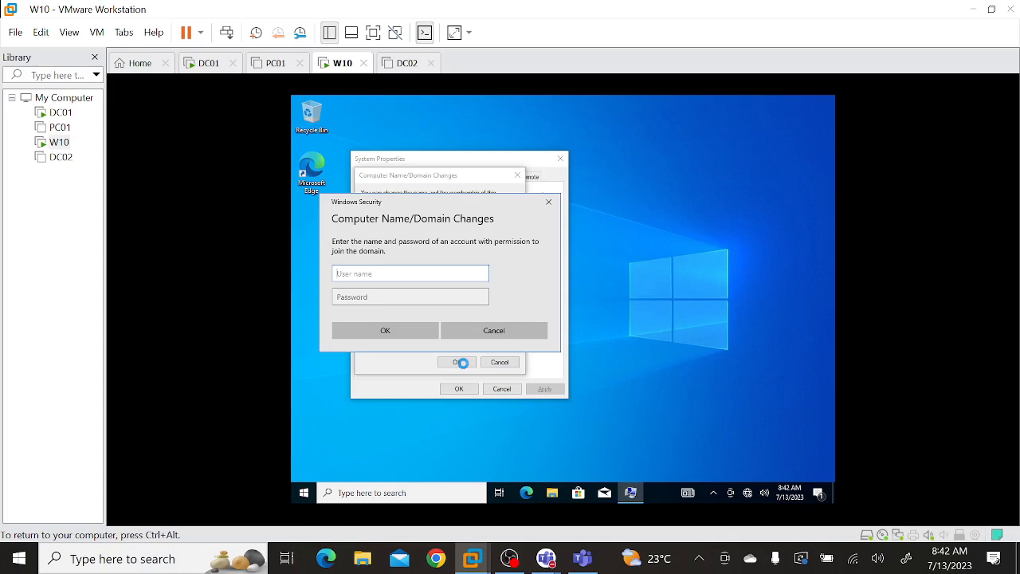
pyautogui.write('microsoft\\admstrator')
pyautogui.press('Tab')
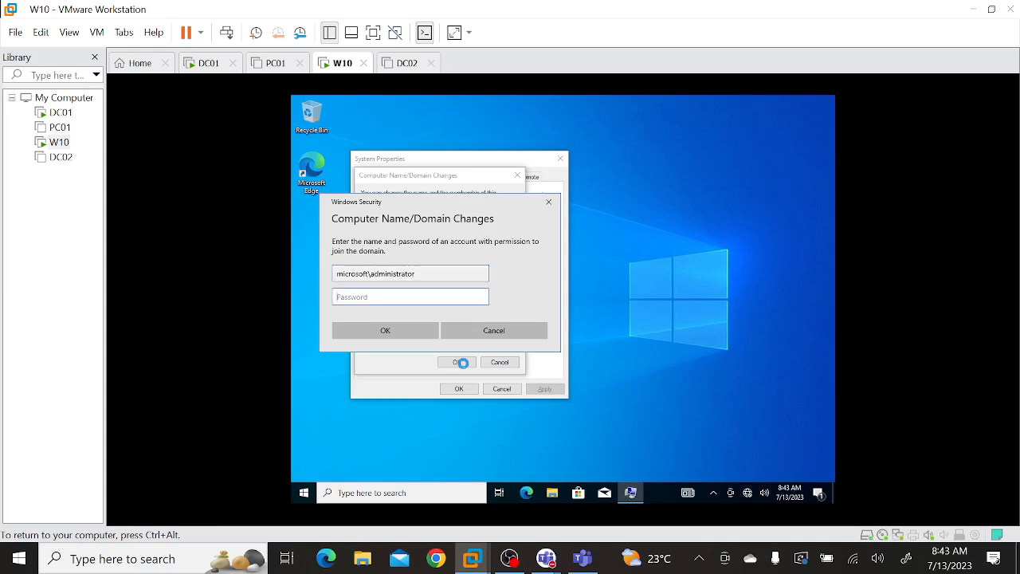
pyautogui.write('•••••••••••')
pyautogui.press('Return')
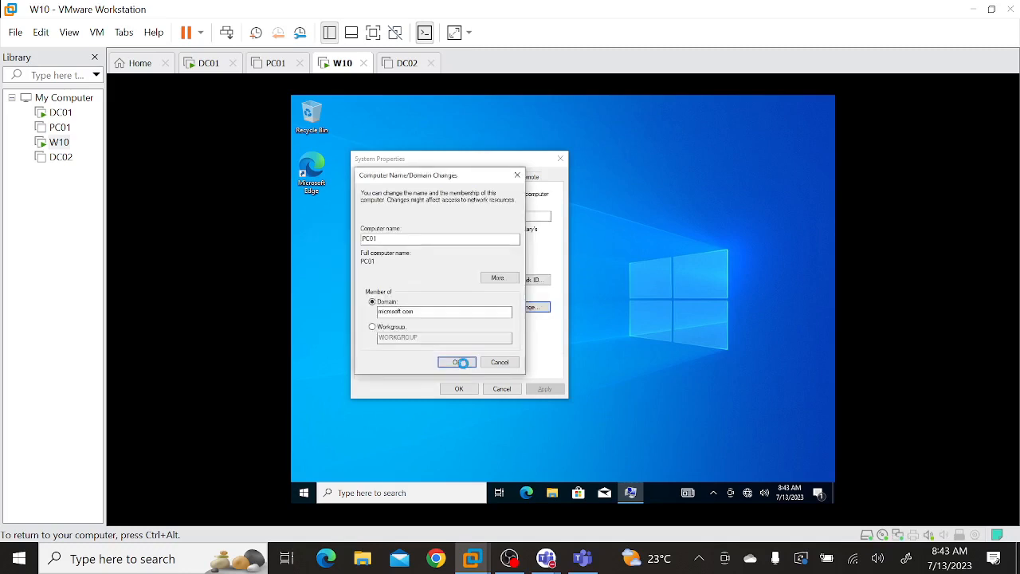
pyautogui.press('Return')
# Retry joining microsoft.com by re-entering the domain administrator's user name and account password, revealing the password to check it.
pyautogui.click(457, 363)
pyautogui.click(457, 362)
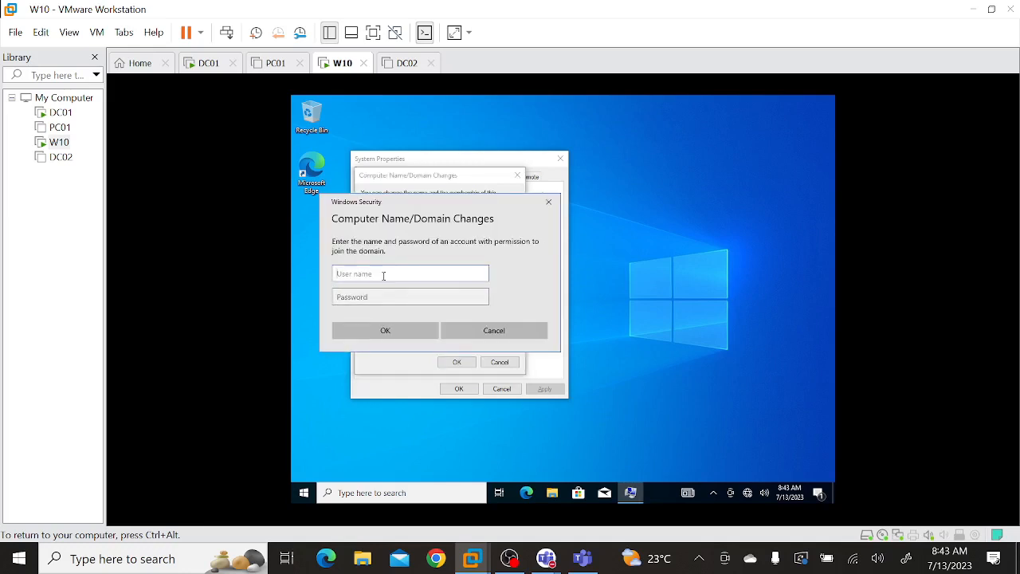
pyautogui.write('Microsooft\\Administrator')
pyautogui.press('Tab')
pyautogui.write('Pa$$w0rd')
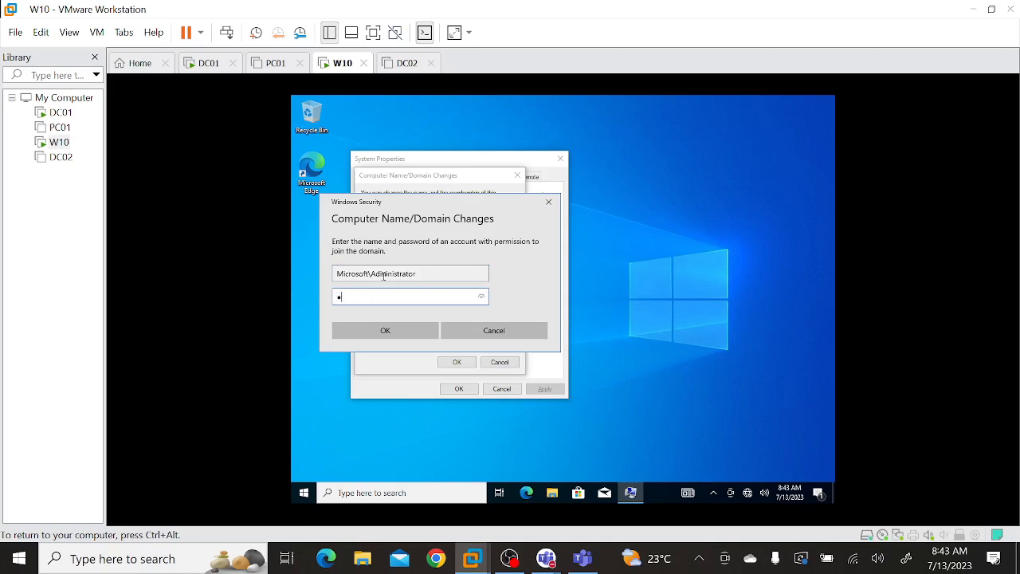
pyautogui.write('••••')
pyautogui.click(485, 298)
pyautogui.click(415, 330)
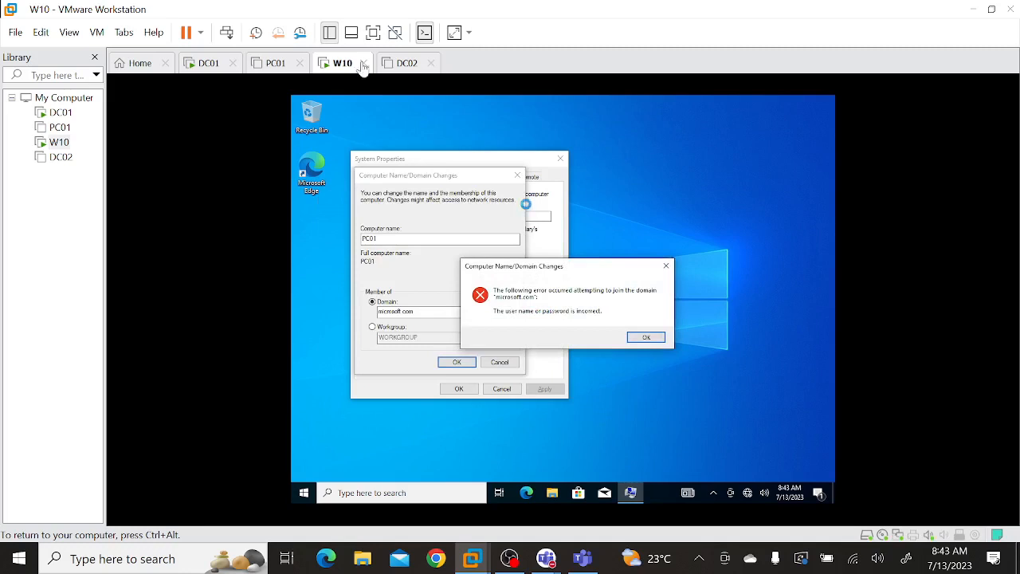
# On DC01, open the password reset for the Administrator account in the Users container and begin entering the new password.
pyautogui.click(203, 64)
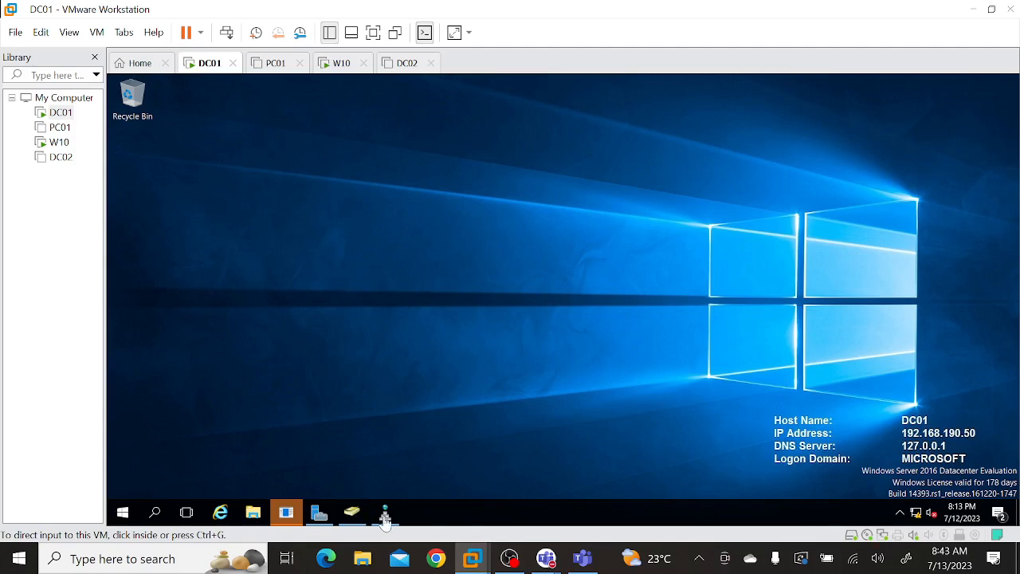
pyautogui.click(349, 515)
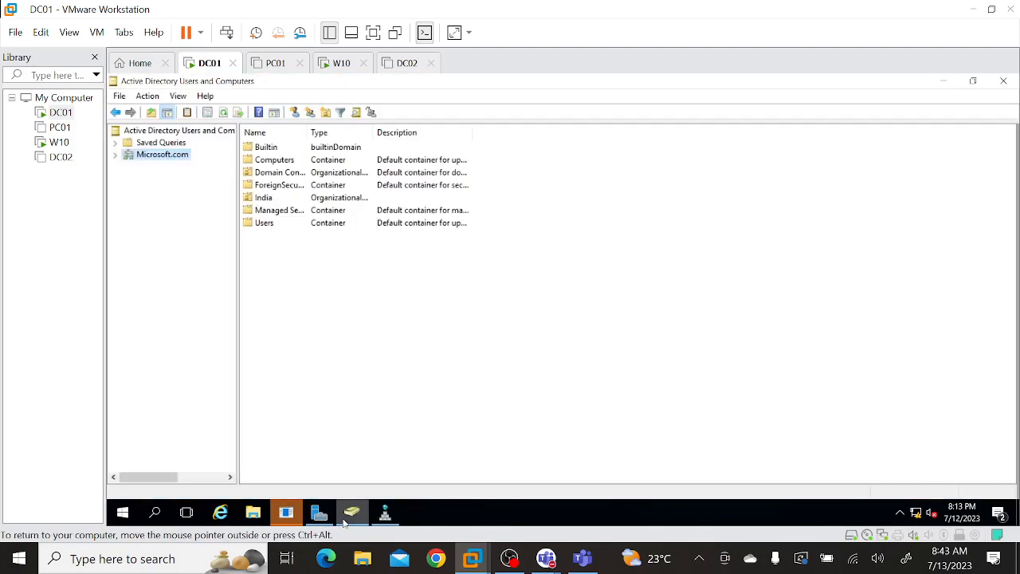
pyautogui.doubleClick(263, 223)
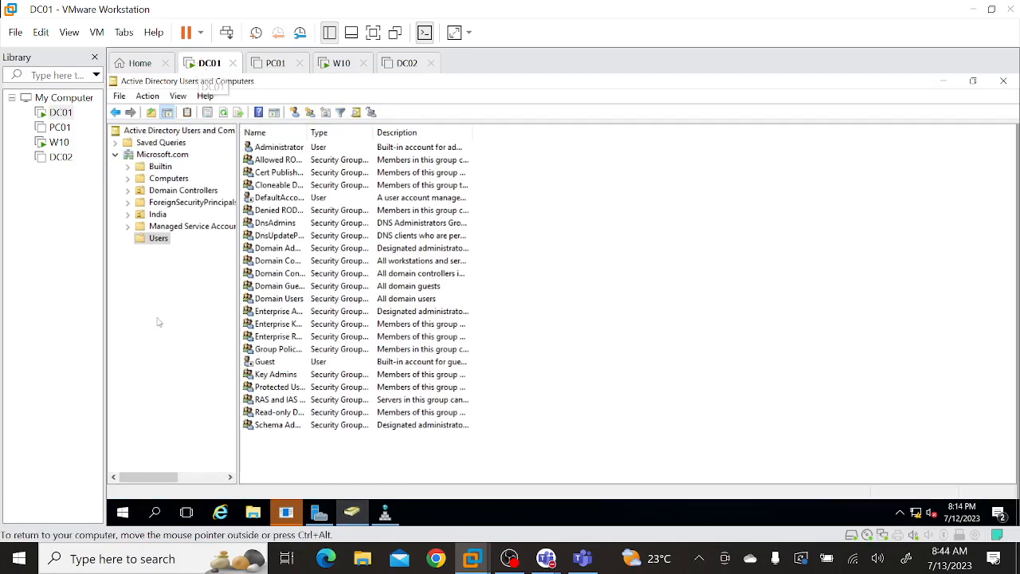
pyautogui.click(290, 149)
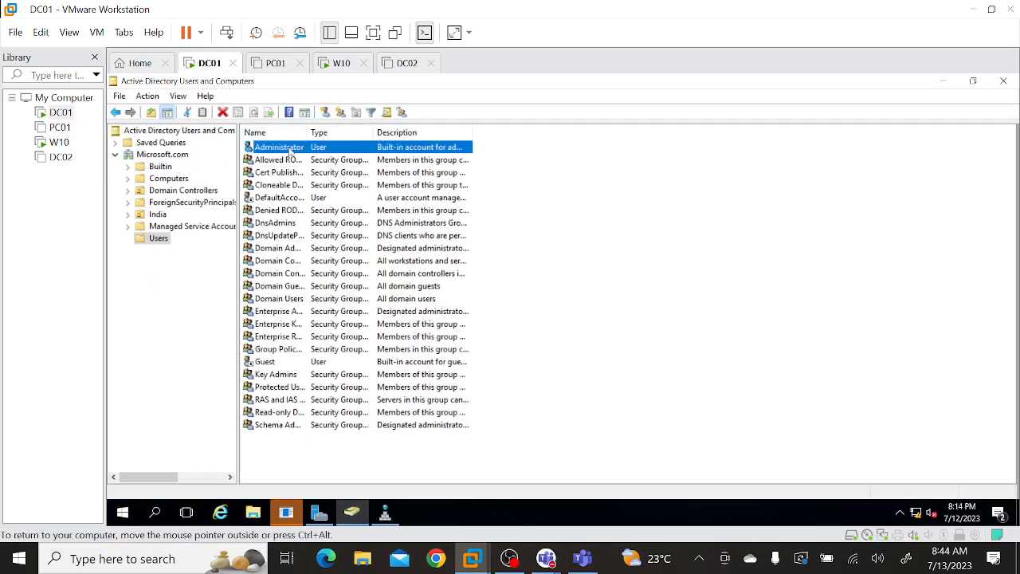
pyautogui.rightClick(290, 149)
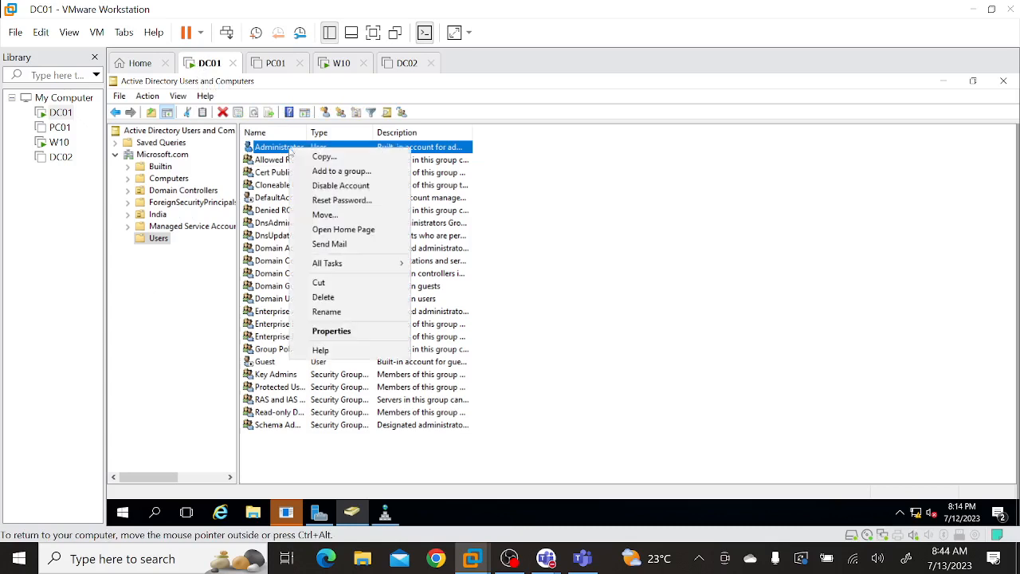
pyautogui.click(339, 201)
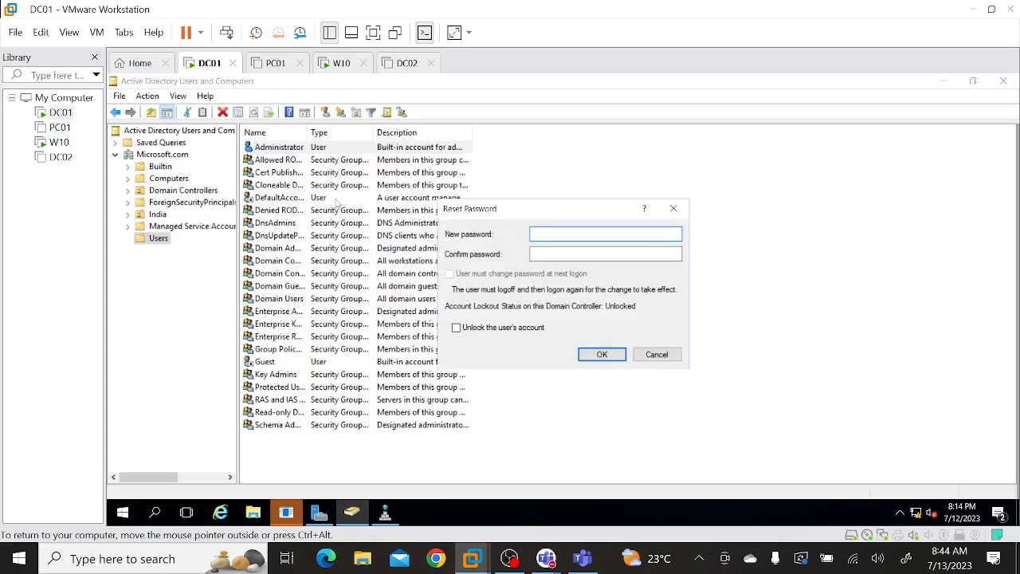
pyautogui.write('P')
pyautogui.press('super')
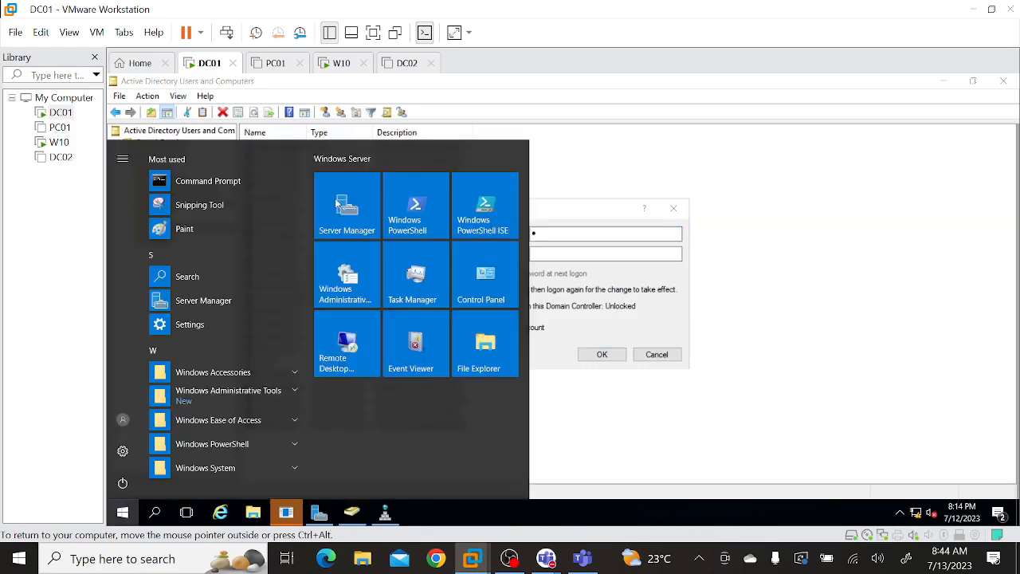
pyautogui.press('super+r')
pyautogui.write('p')
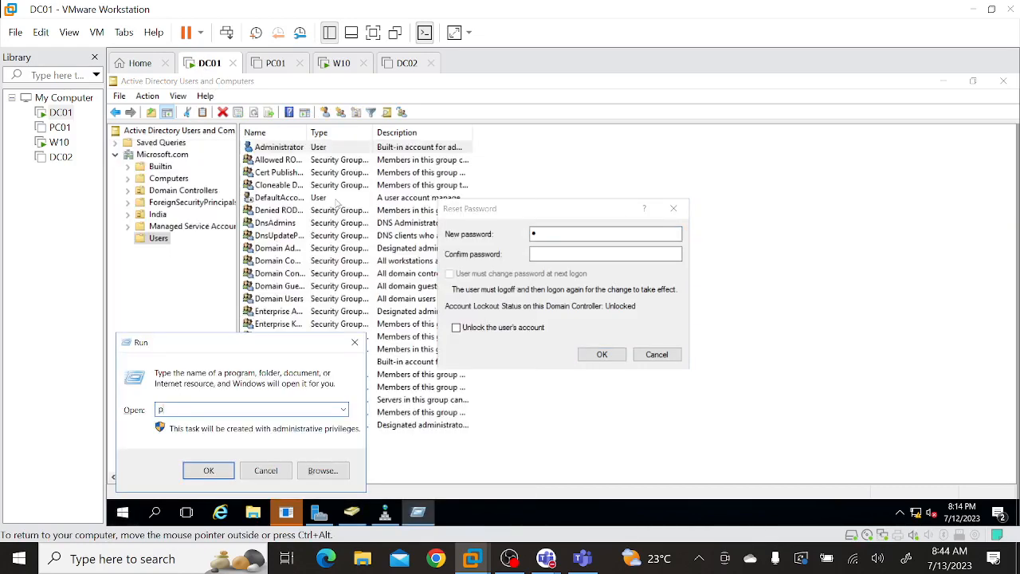
pyautogui.press('BackSpace')
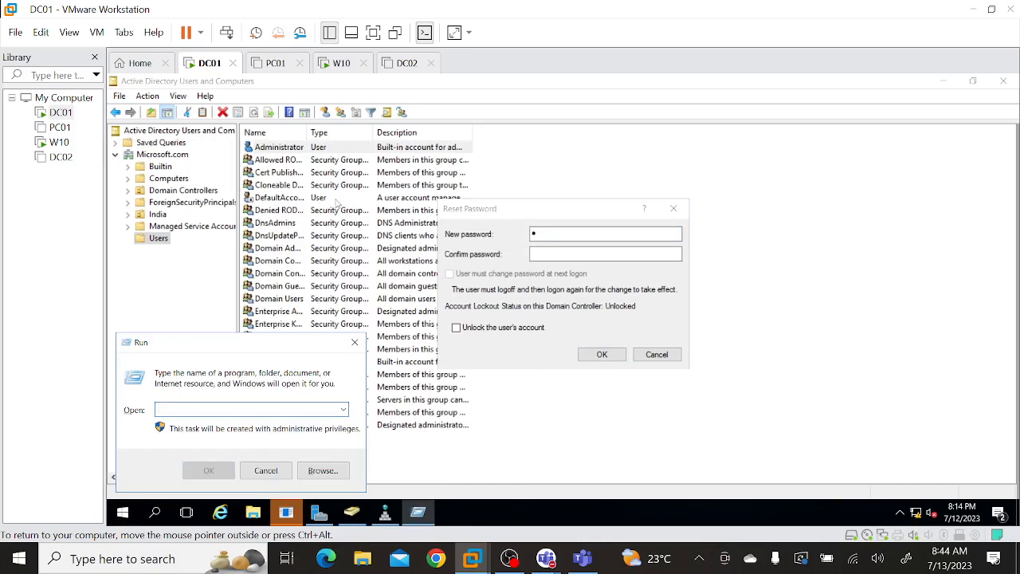
# On the W10 machine, dismiss the join error, request the microsoft.com join again and enter the user name microsoft\Administrator.
pyautogui.click(340, 67)
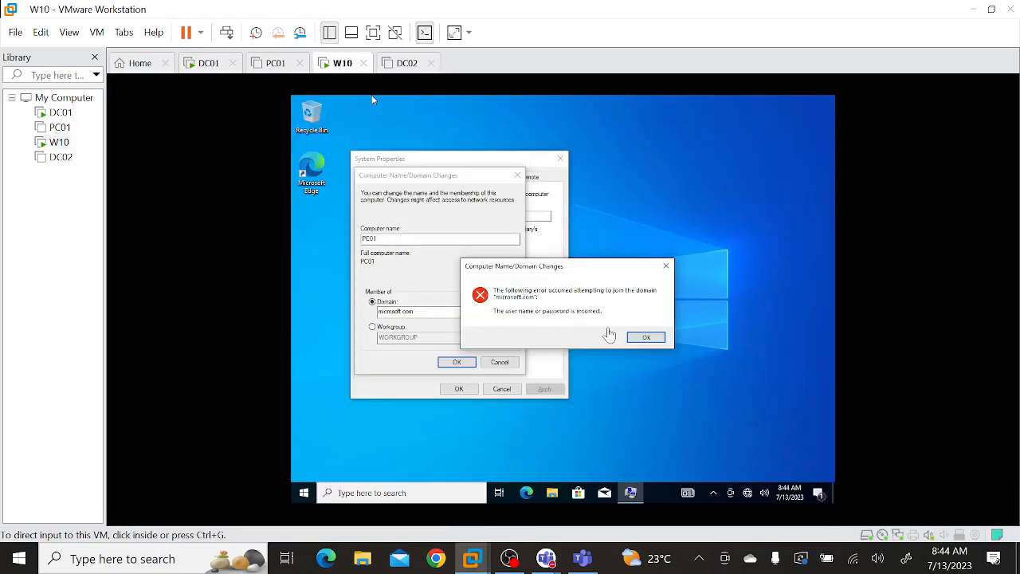
pyautogui.click(646, 336)
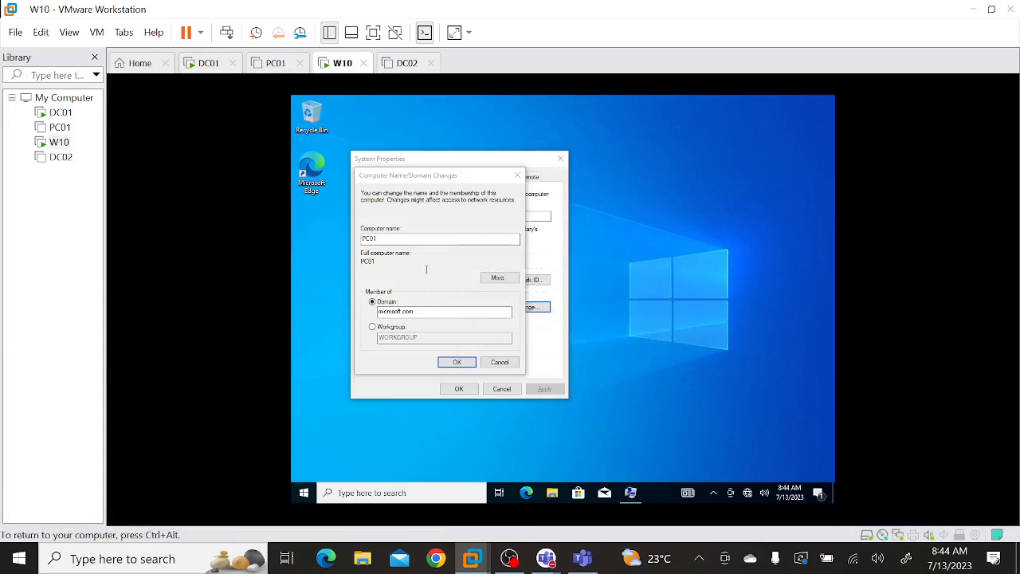
pyautogui.click(453, 364)
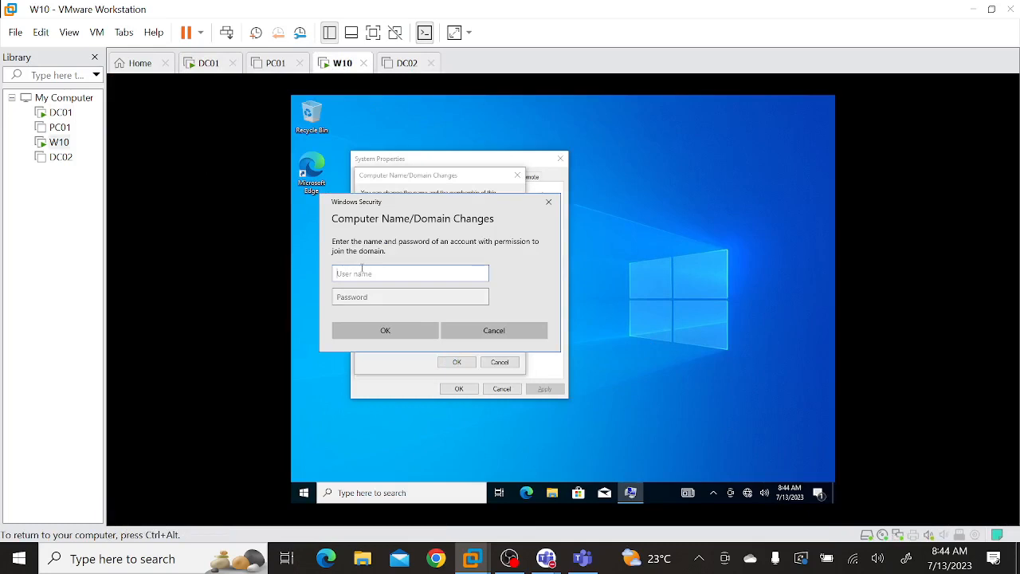
pyautogui.write('microsoft\\Adiniministrator')
# Enter the domain administrator's account password and submit the domain join.
pyautogui.press('Tab')
pyautogui.write('Pa')
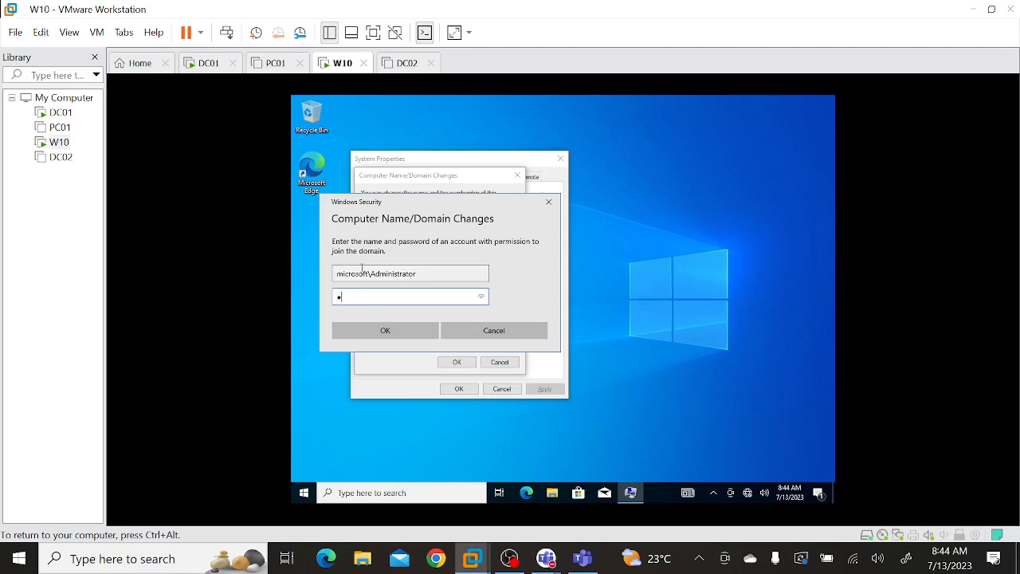
pyautogui.write('●●●●●●●●●●')
pyautogui.press('Return')
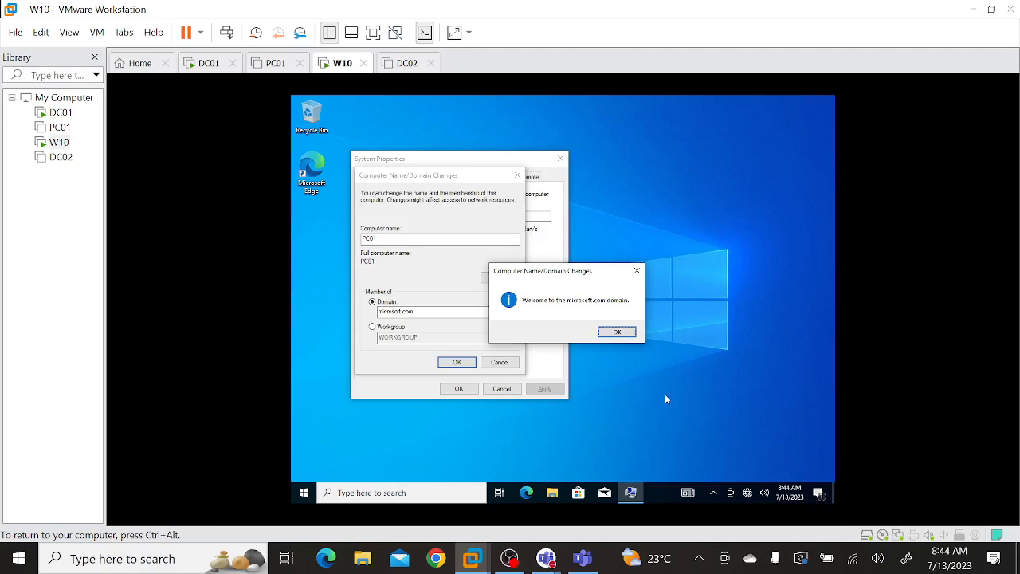
# Acknowledge the domain join and restart notices, close System Properties and restart the computer immediately.
pyautogui.click(617, 334)
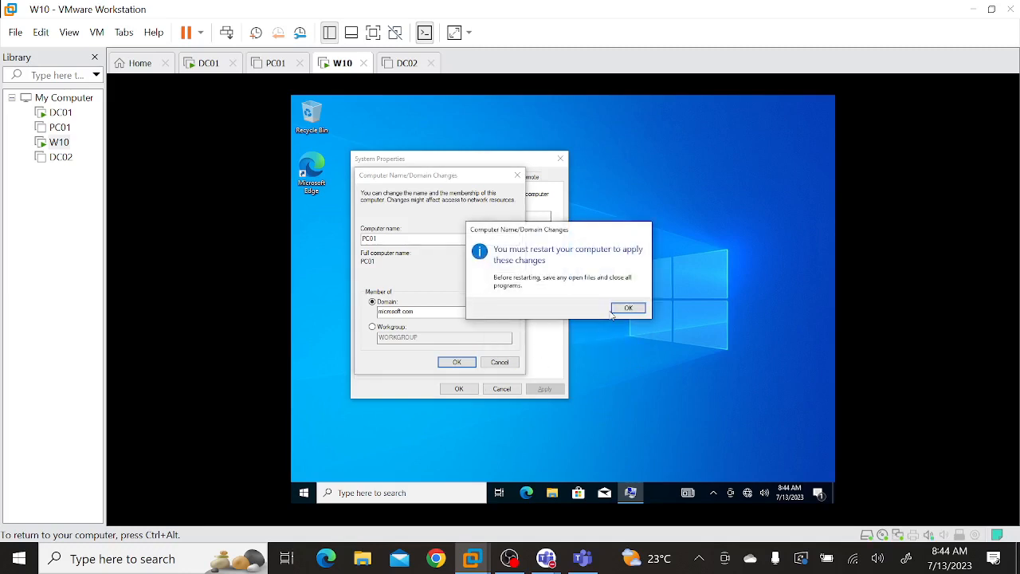
pyautogui.click(618, 310)
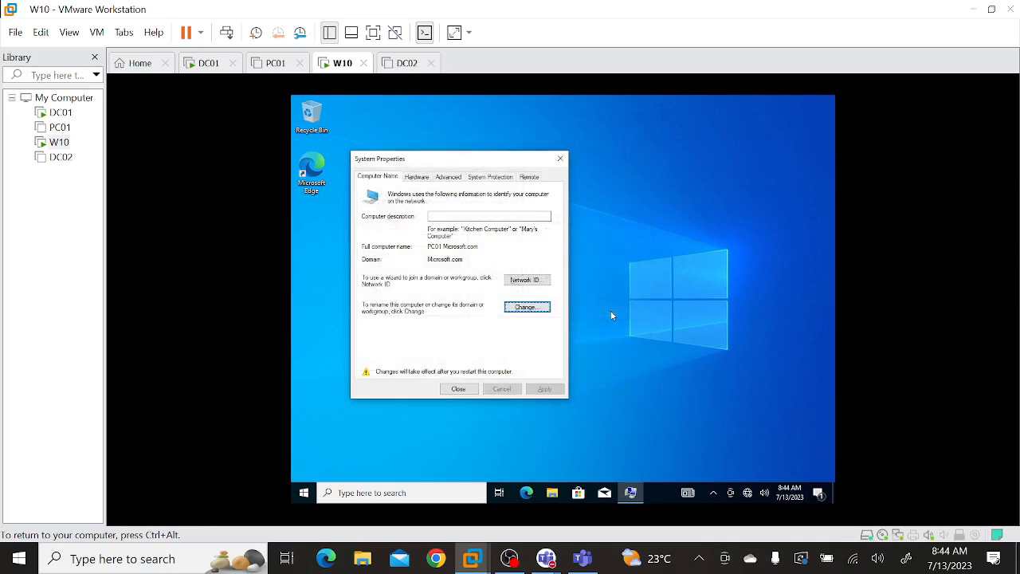
pyautogui.click(460, 390)
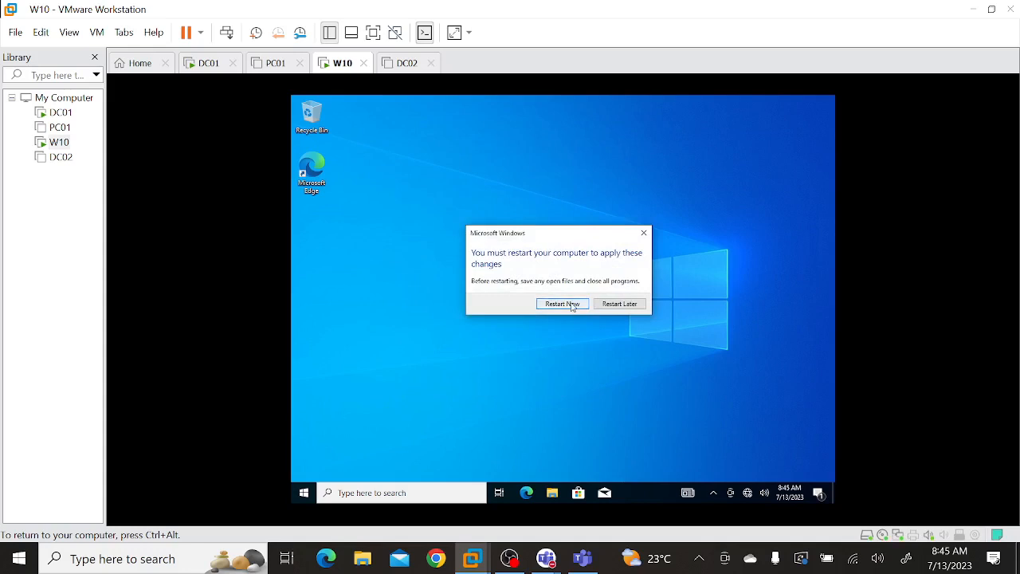
pyautogui.click(567, 304)
# On DC01, cancel the Administrator password reset and show the contents of the Computers container.
pyautogui.hotkey('ctrl', 'alt')
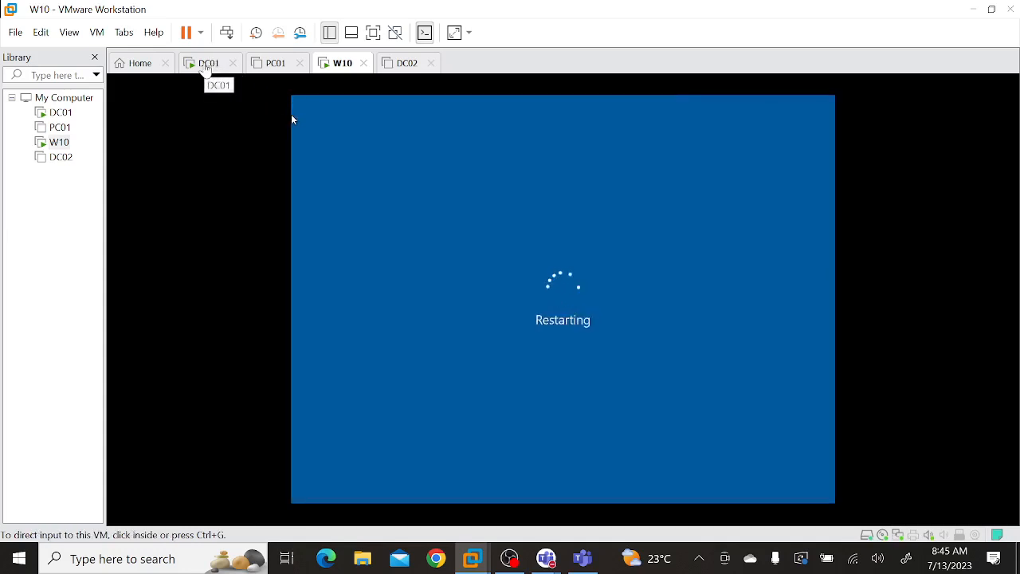
pyautogui.click(205, 67)
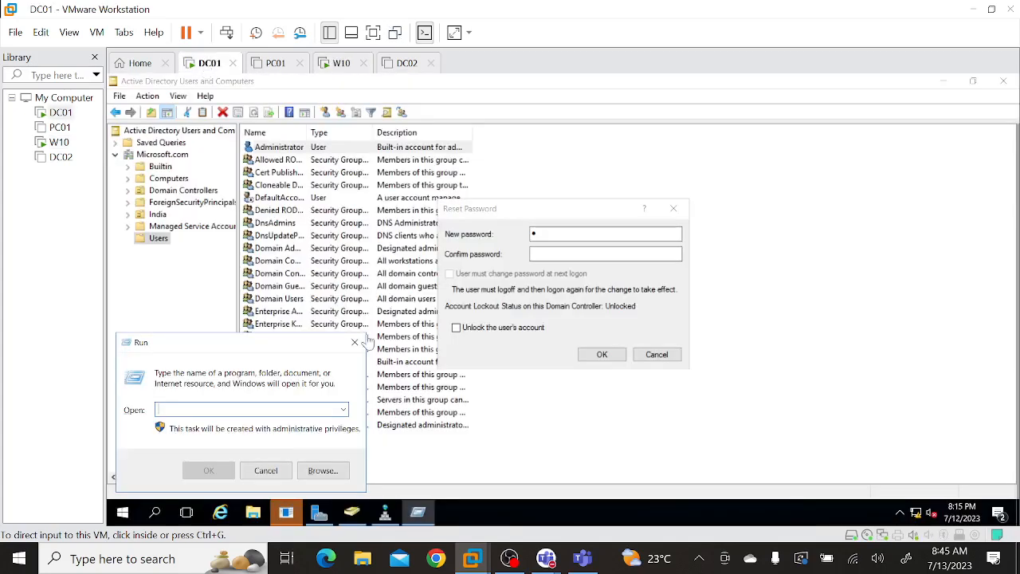
pyautogui.click(658, 358)
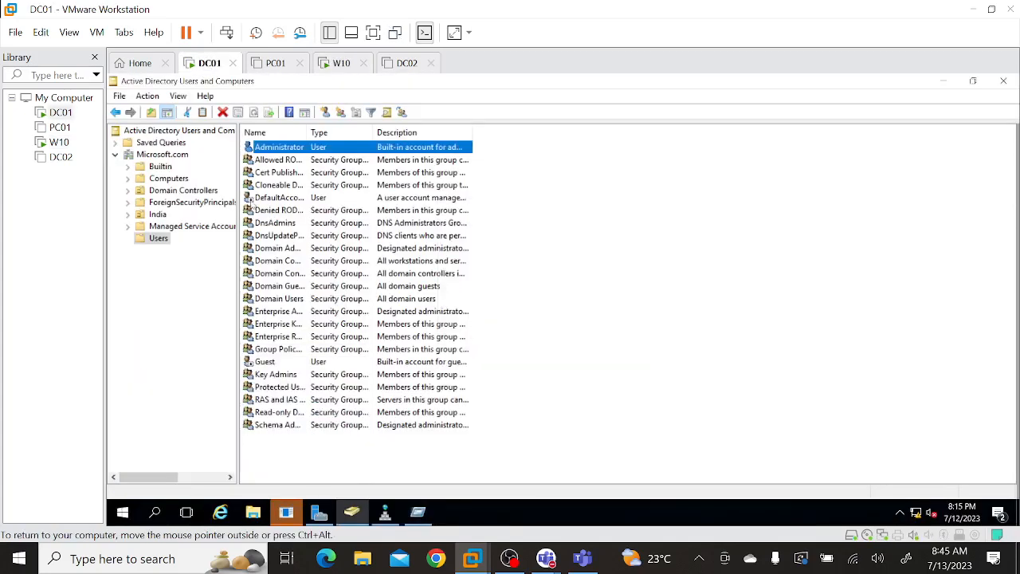
pyautogui.click(180, 181)
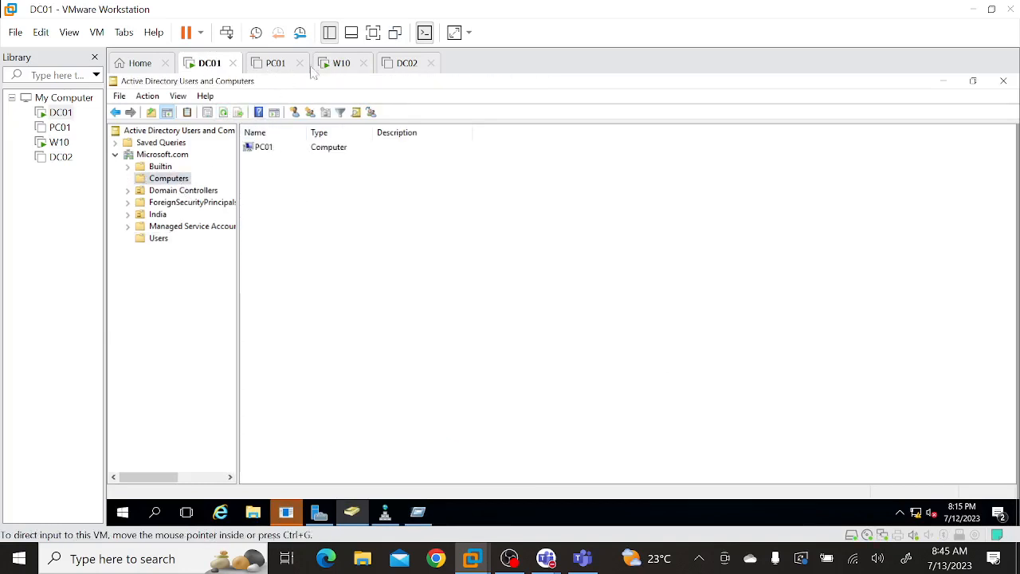
pyautogui.click(342, 66)
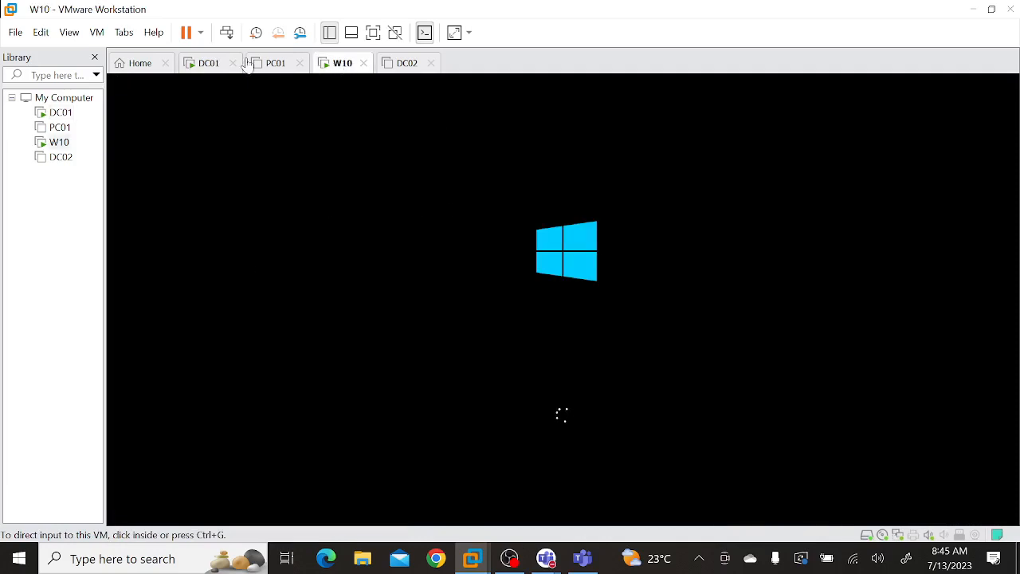
pyautogui.click(212, 66)
pyautogui.click(334, 232)
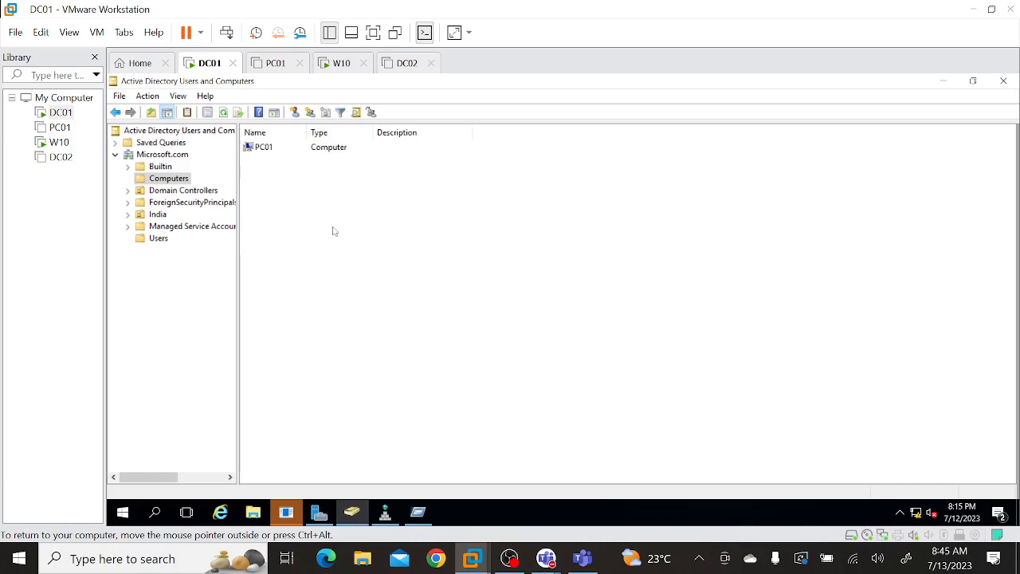
# Bring up the Windows sign-in screen on the W10 machine and choose to sign in as Other user.
pyautogui.click(335, 69)
pyautogui.rightClick(335, 72)
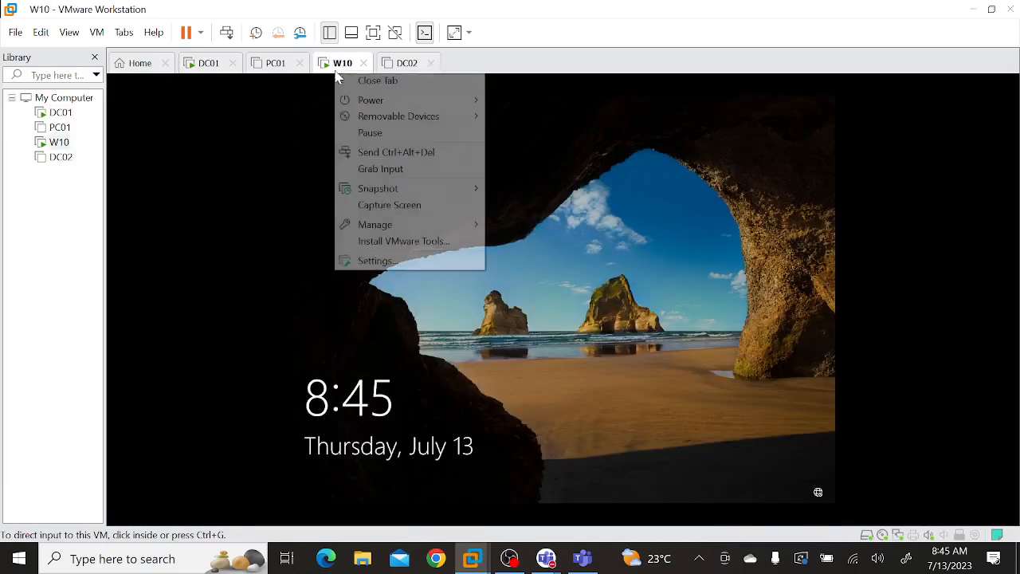
pyautogui.click(394, 161)
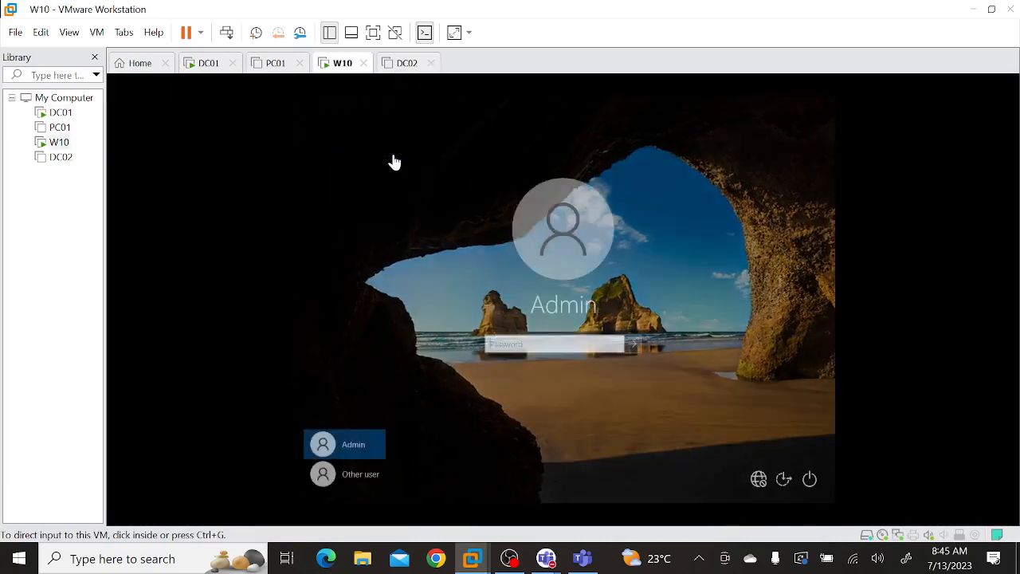
pyautogui.click(365, 479)
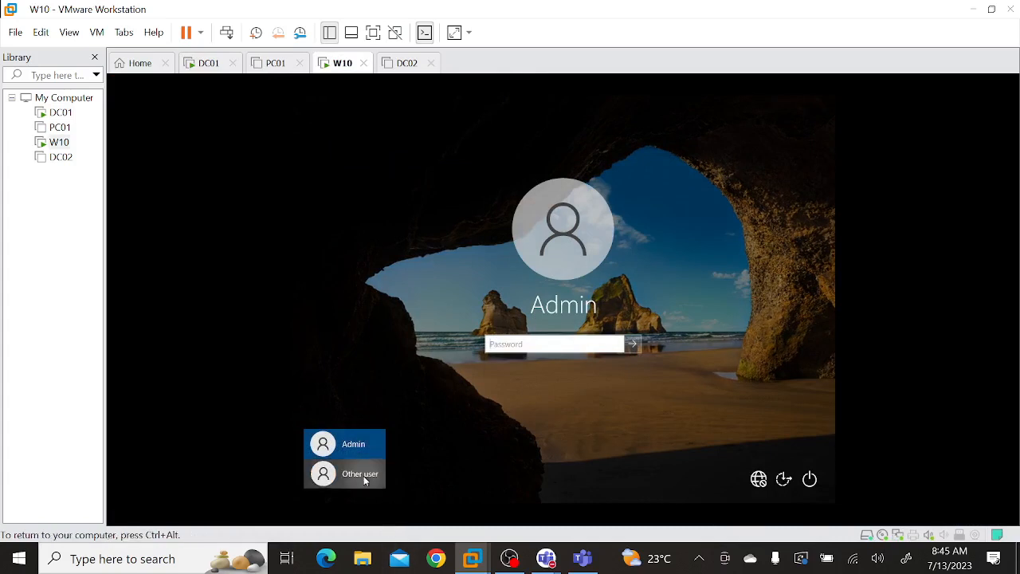
pyautogui.click(365, 476)
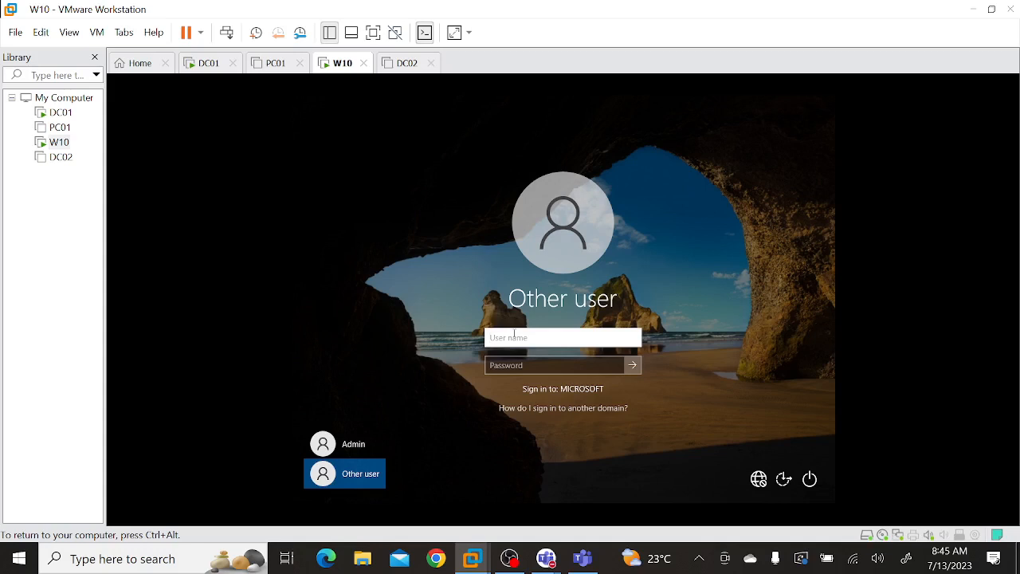
# Sign in to the domain with the user name microsoft\Administrator and the account password.
pyautogui.write('Administrator')
pyautogui.press('Tab')
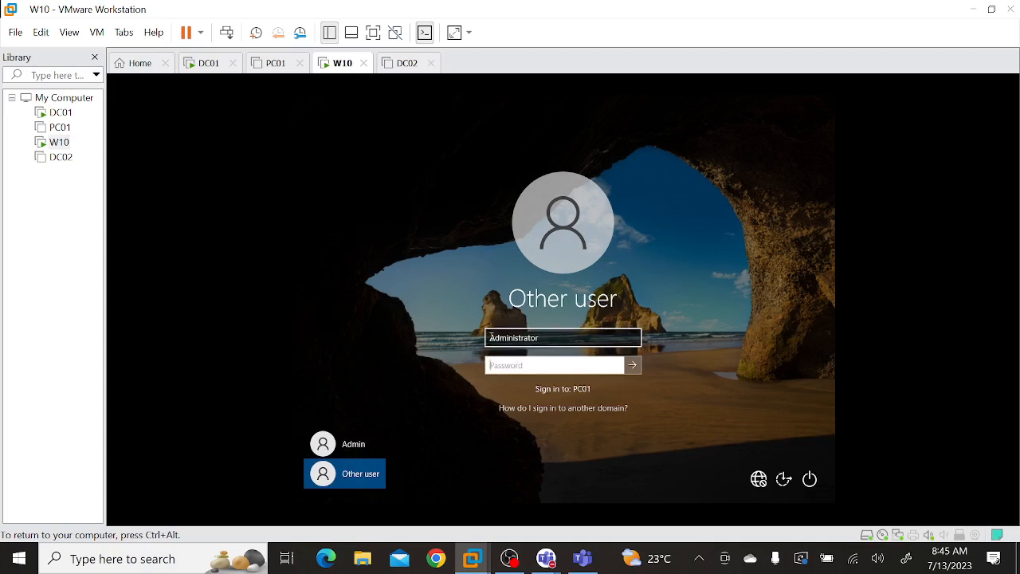
pyautogui.doubleClick(489, 337)
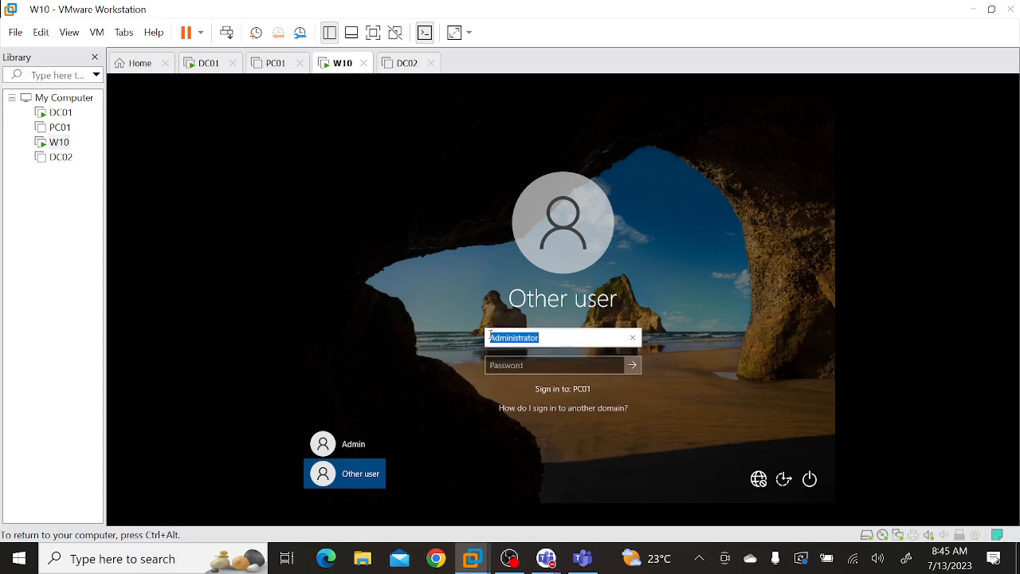
pyautogui.click(489, 337)
pyautogui.write('microsoft\\')
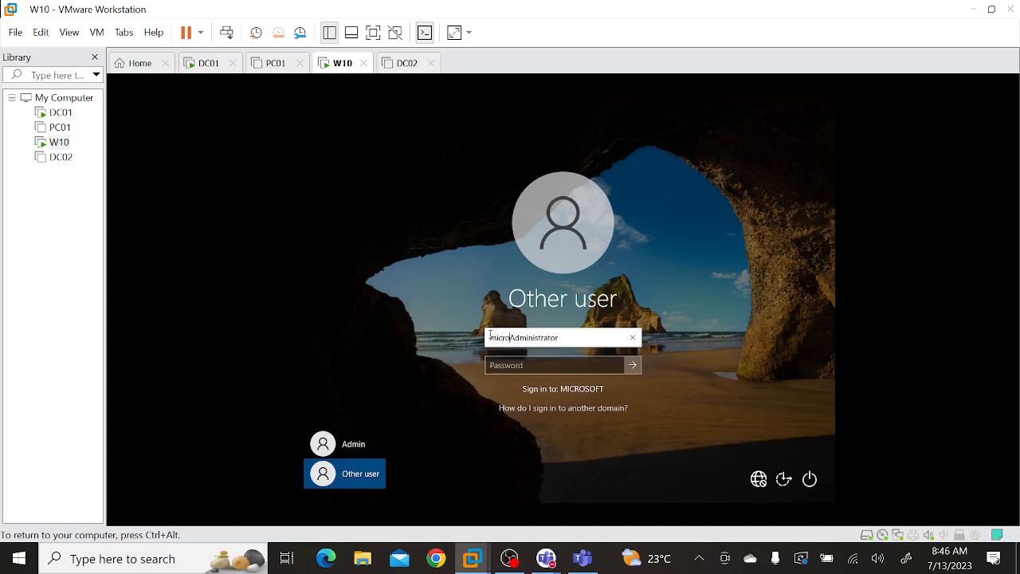
pyautogui.write('\\')
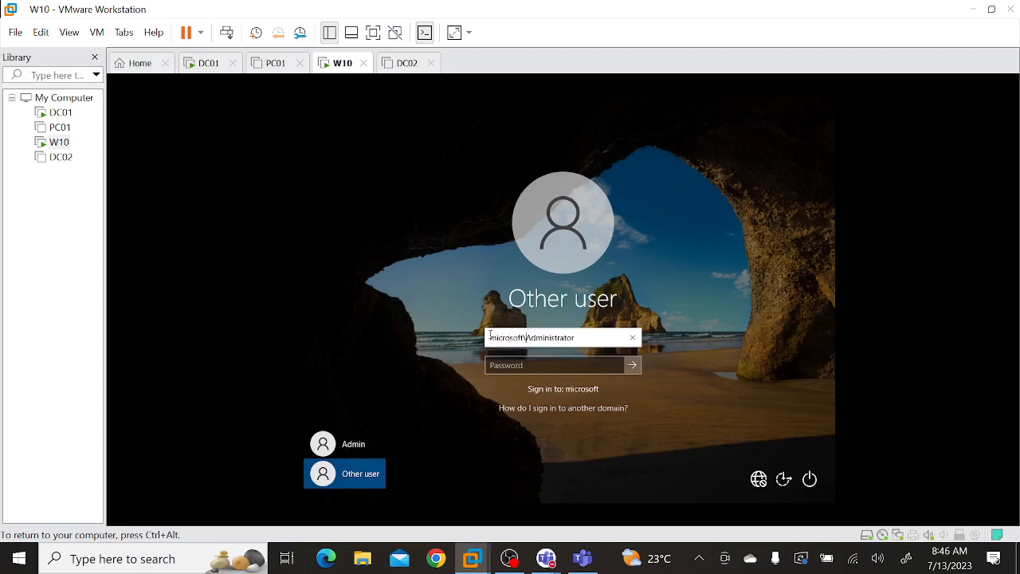
pyautogui.press('Tab')
pyautogui.write('**********')
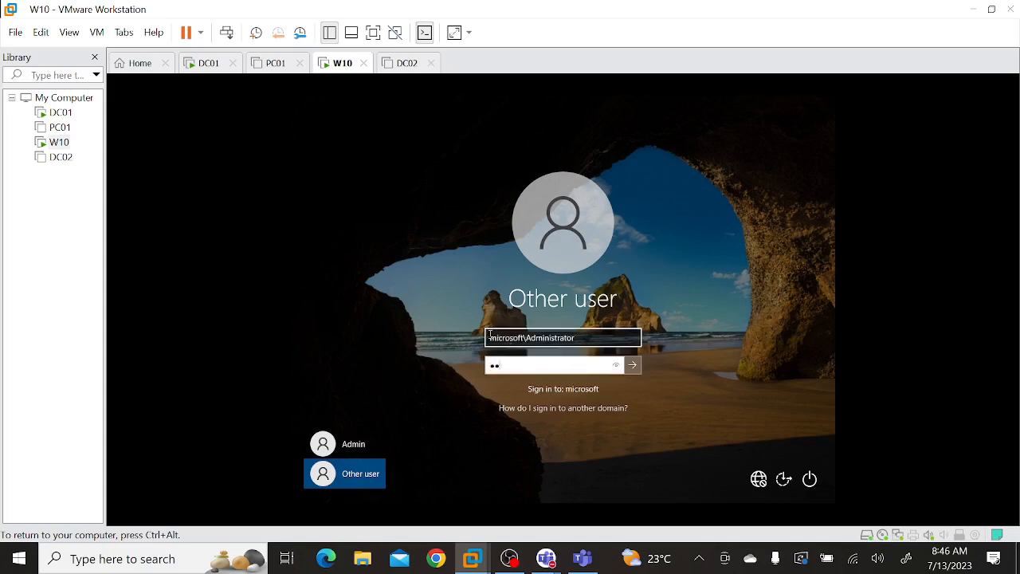
pyautogui.write('**')
pyautogui.press('Return')
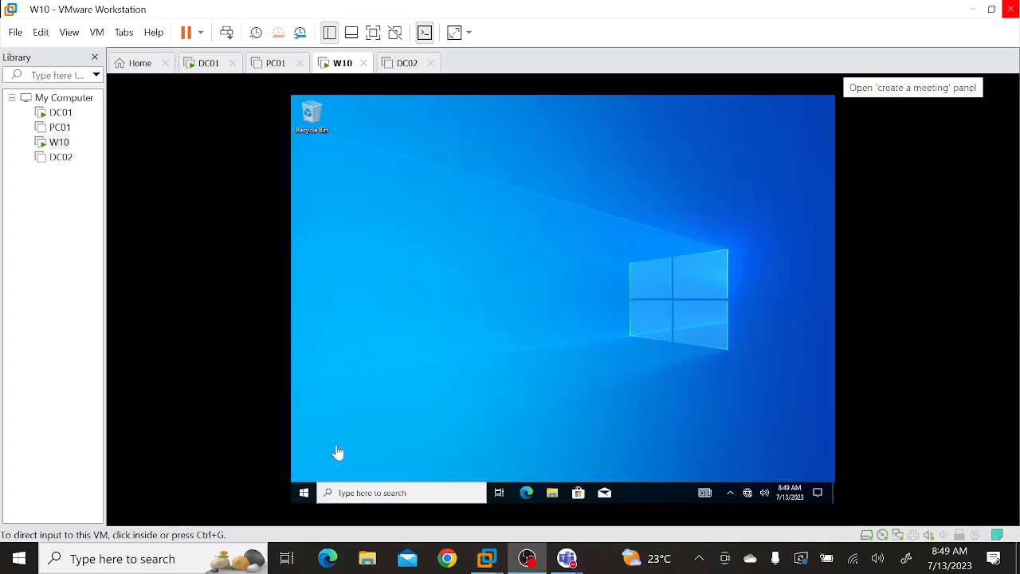
# Open a Command Prompt and run sysdm.cpl to check the computer's domain membership in System Properties.
pyautogui.click(303, 492)
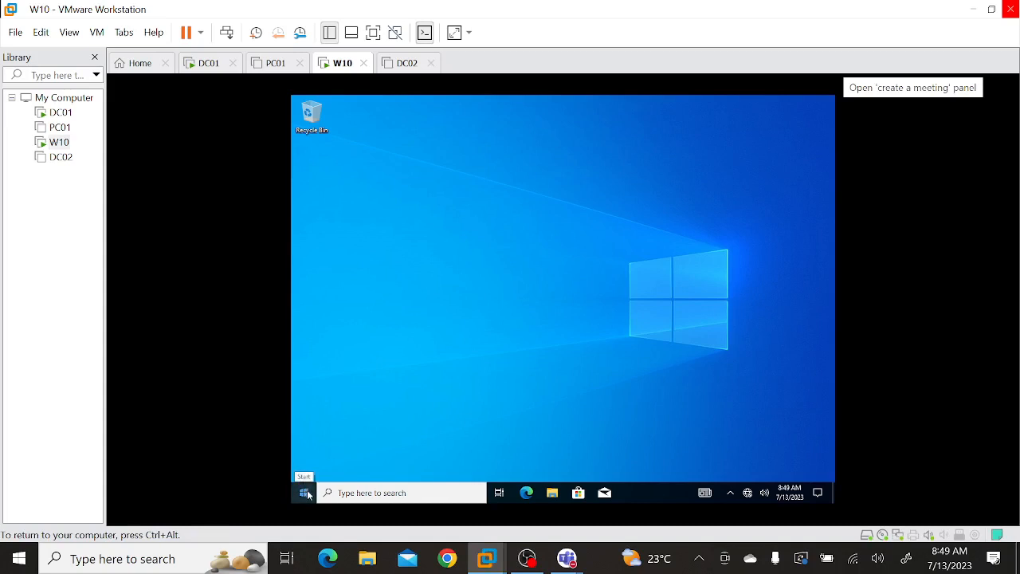
pyautogui.rightClick(304, 493)
pyautogui.click(329, 438)
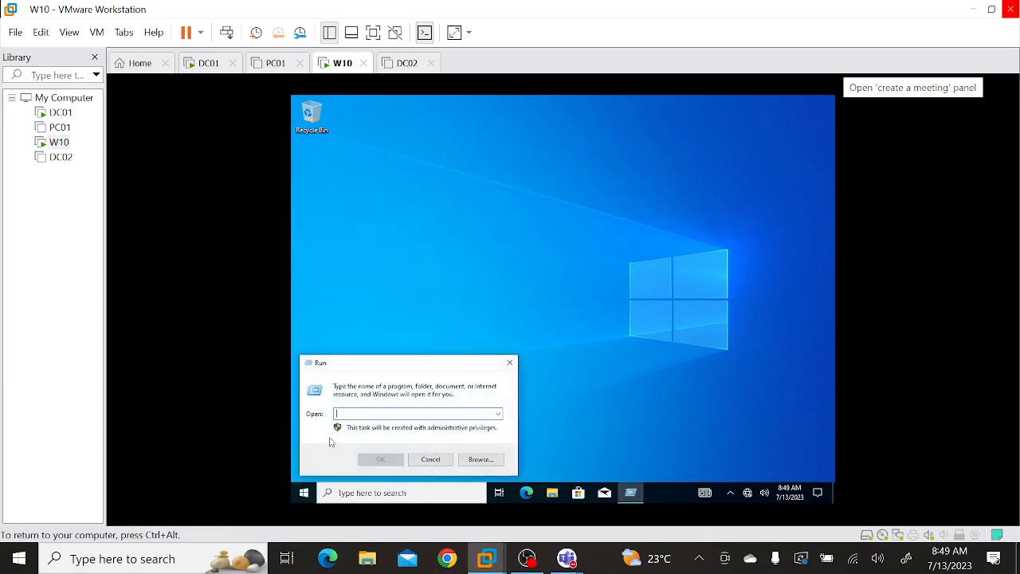
pyautogui.write('cmd')
pyautogui.press('Return')
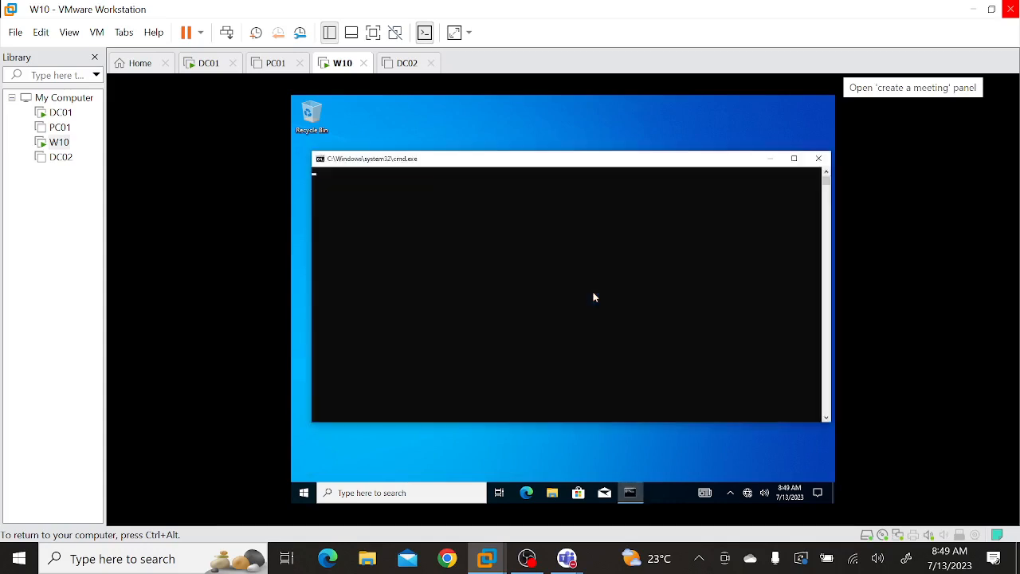
pyautogui.write('sysdm.cpl')
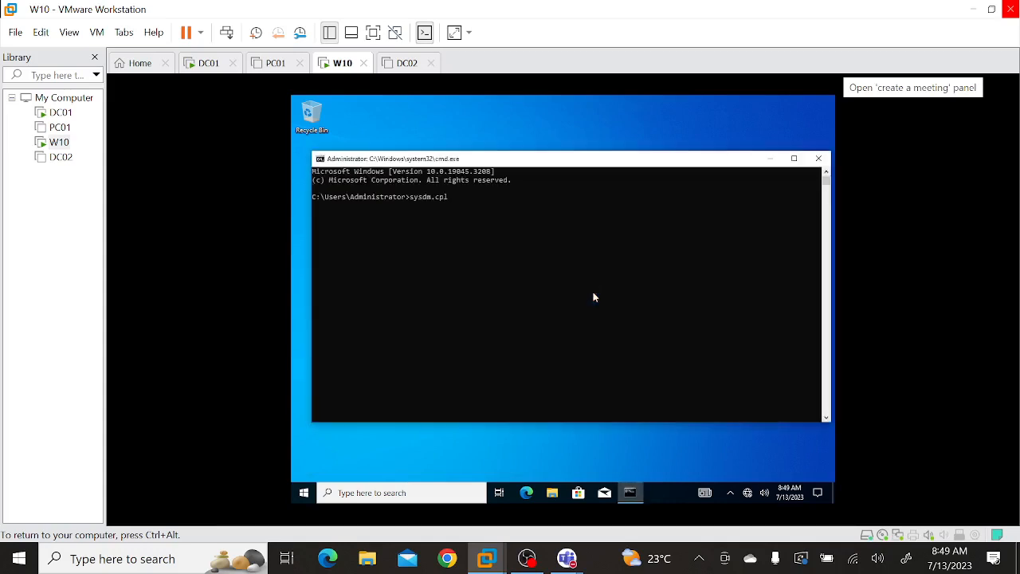
pyautogui.press('Return')
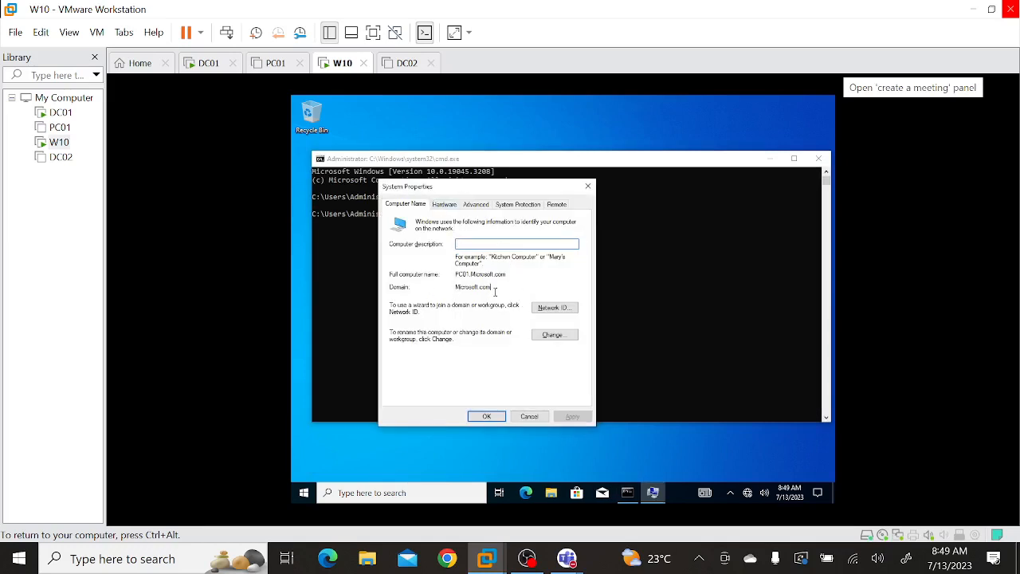
pyautogui.doubleClick(495, 292)
# On DC01, open DNS Manager, refresh the Microsoft.com forward lookup zone, and check the PC01 host record.
pyautogui.click(209, 64)
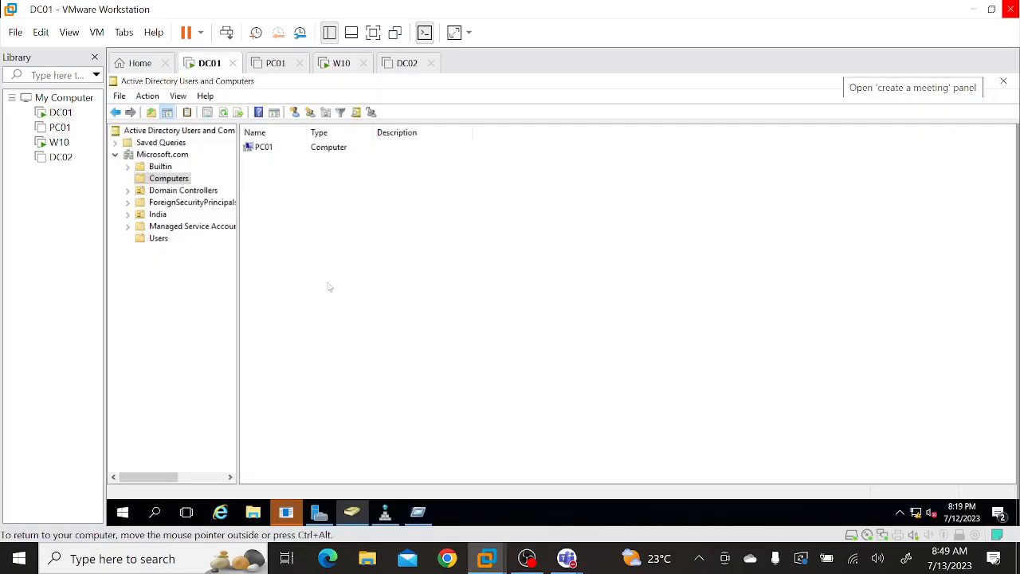
pyautogui.click(385, 512)
pyautogui.rightClick(358, 408)
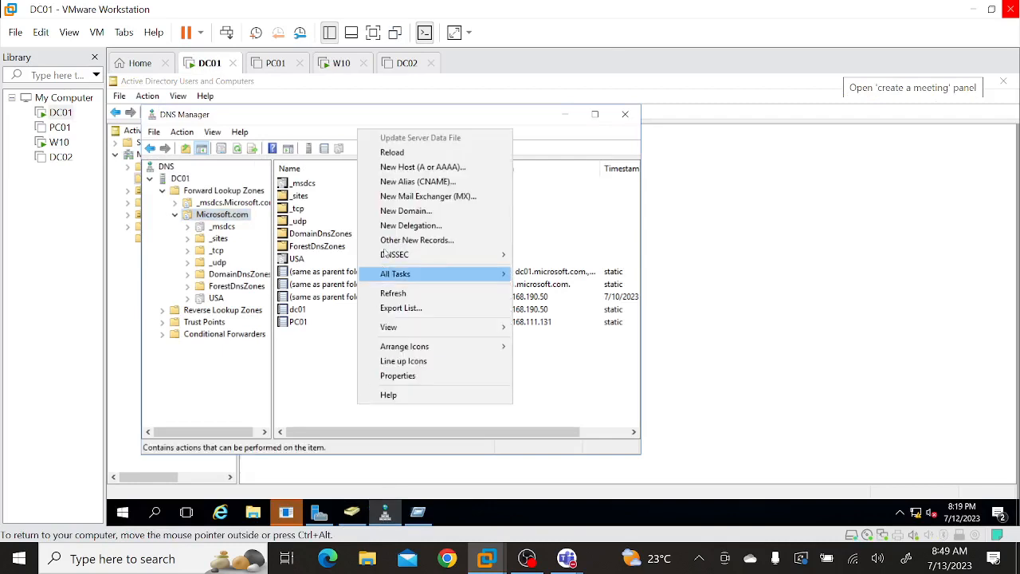
pyautogui.click(403, 294)
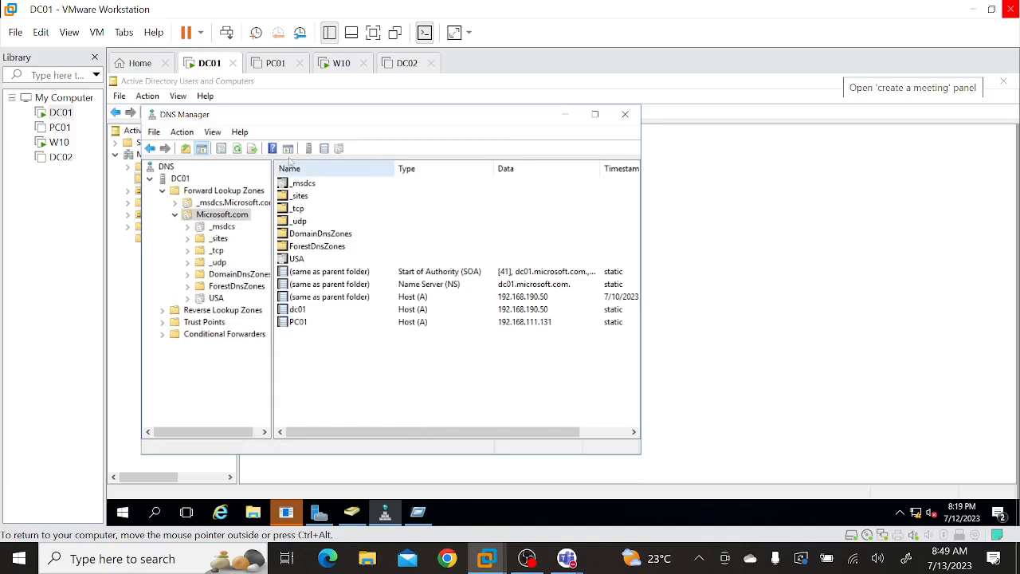
pyautogui.click(238, 150)
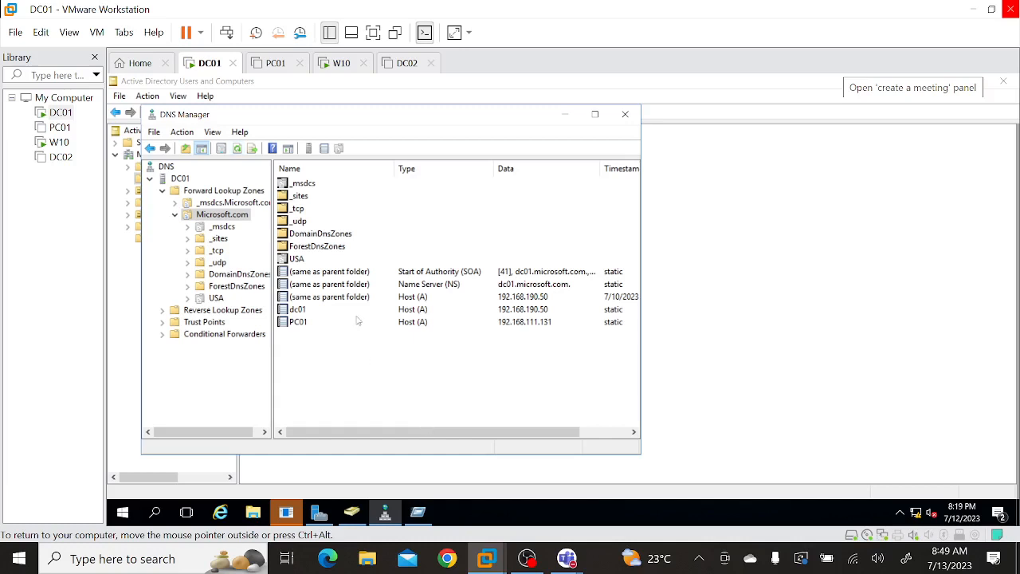
pyautogui.click(422, 322)
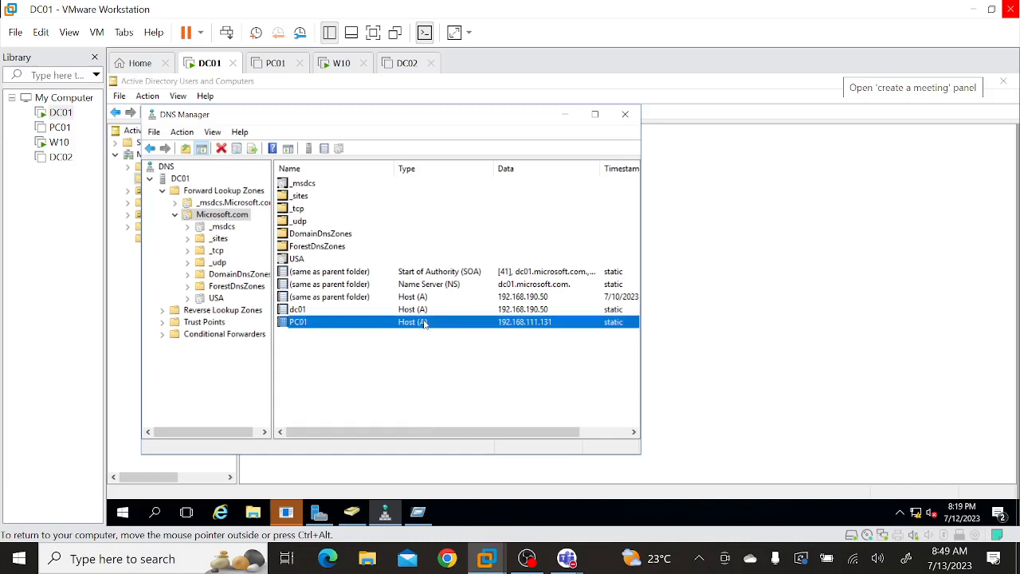
# On the W10 machine, run ipconfig in the Command Prompt to check its IPv4 address.
pyautogui.click(338, 70)
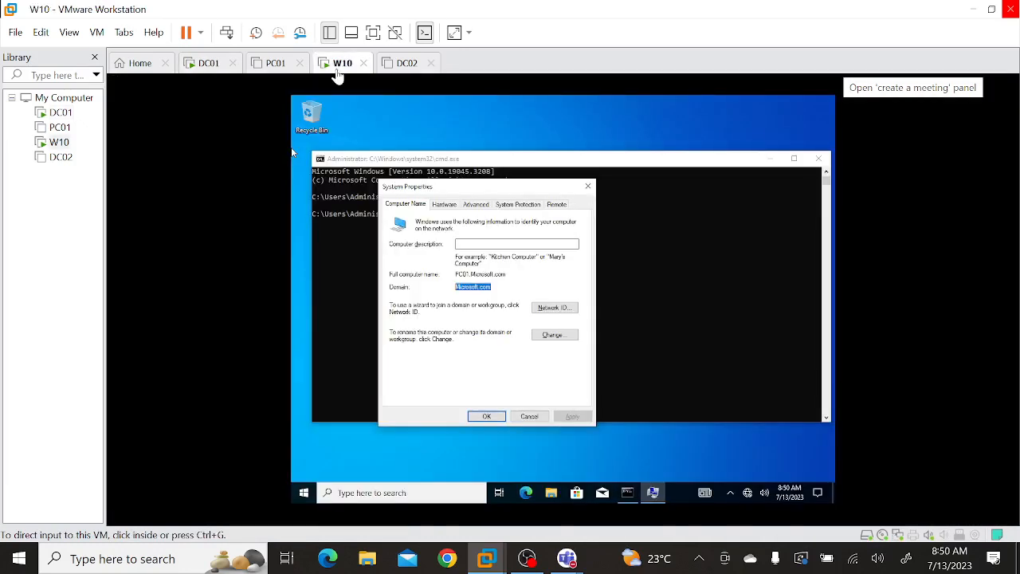
pyautogui.click(716, 323)
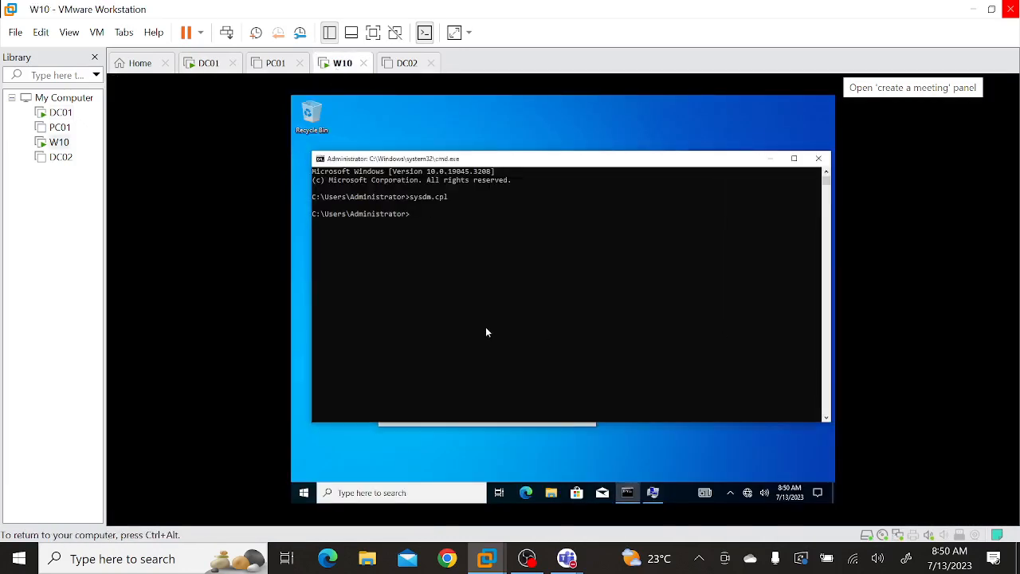
pyautogui.write('ipconfig')
pyautogui.press('Return')
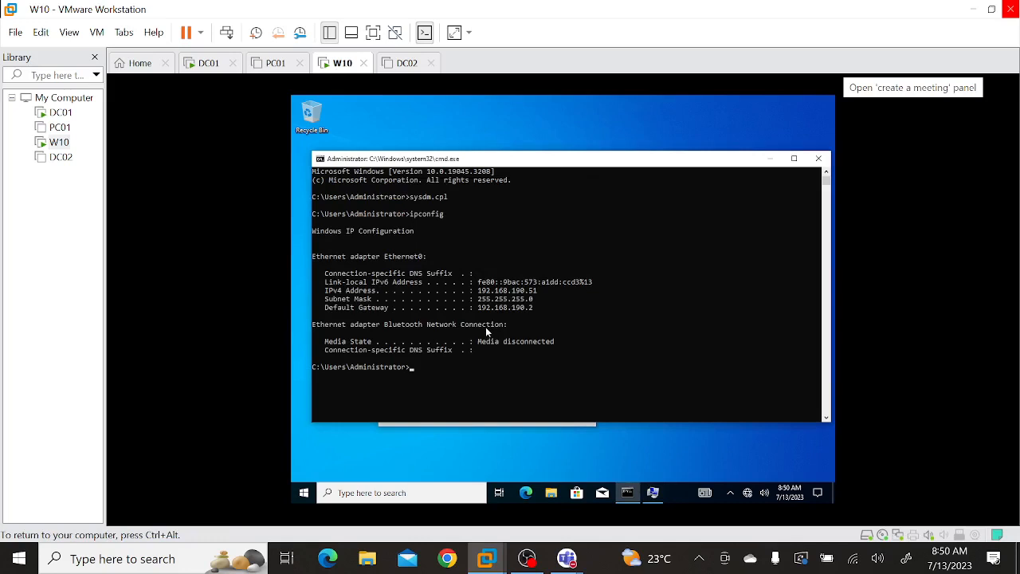
# Try to register the computer's DNS records with ipconfig and review the options in the ipconfig help text.
pyautogui.write('ipconfig /regiterdns')
pyautogui.press('Return')
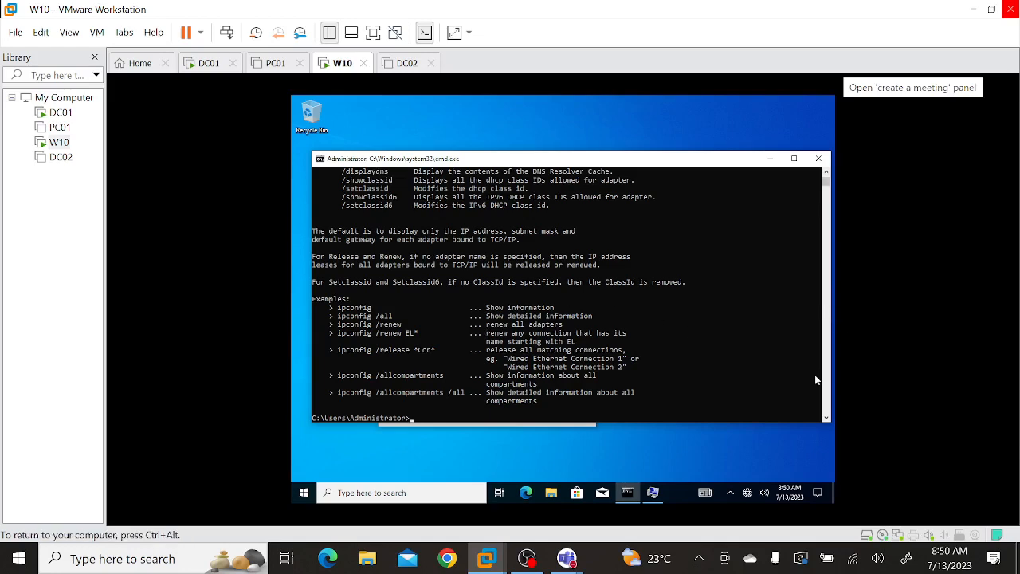
pyautogui.scroll(-1, 825, 418)
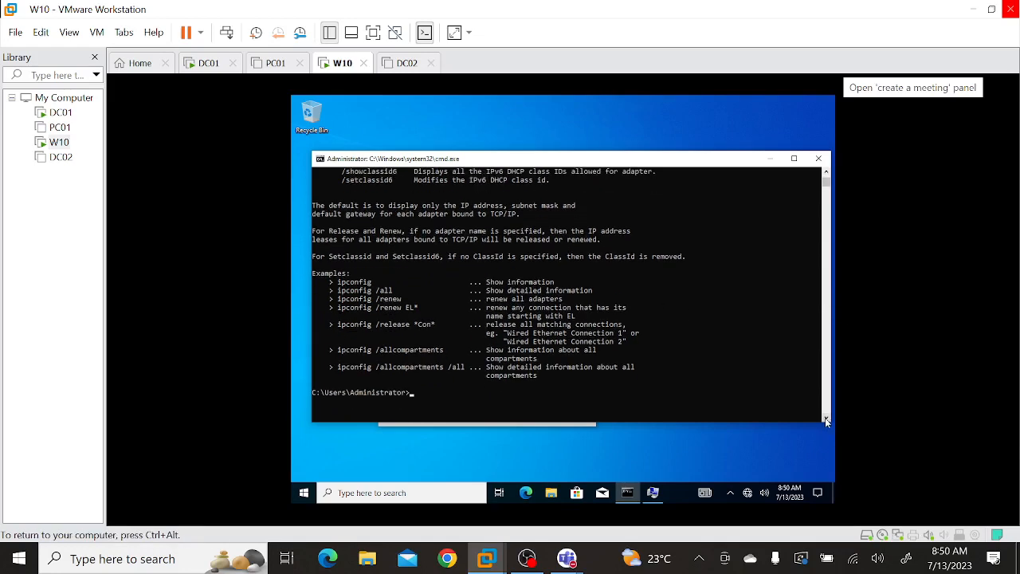
pyautogui.click(826, 172)
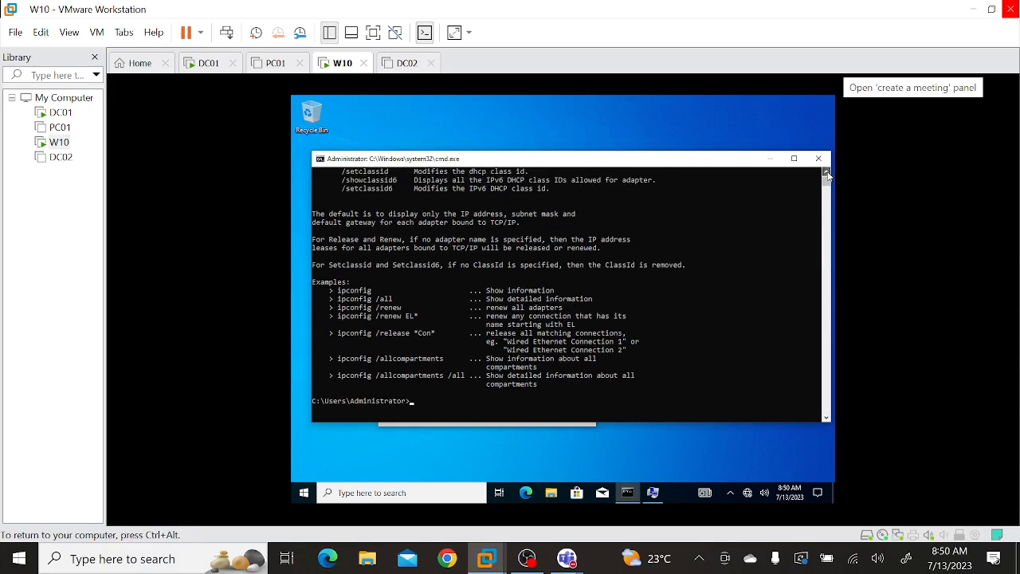
pyautogui.click(827, 174)
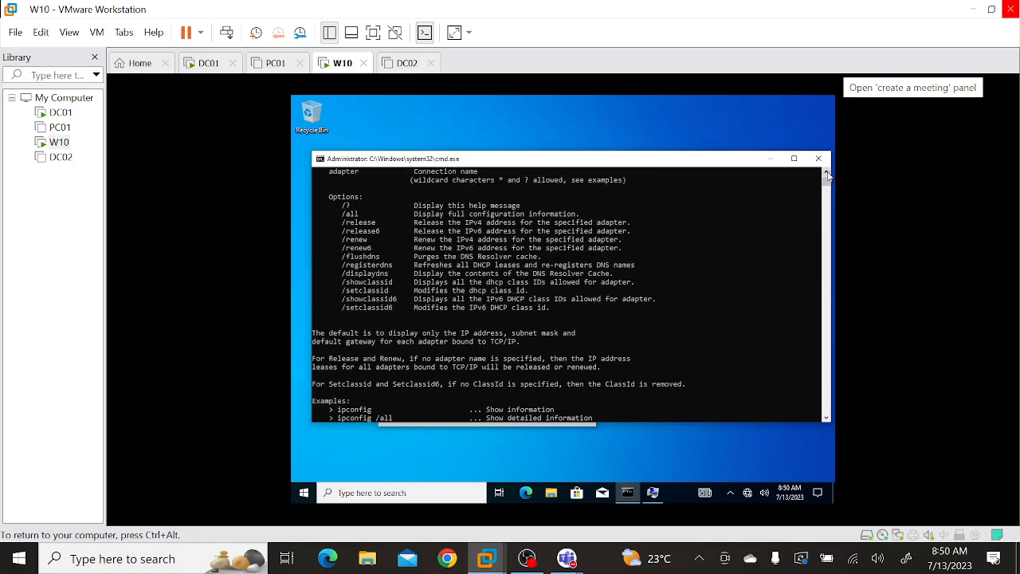
# Correct the misspelled ipconfig option and run ipconfig /registerdns to register the computer's DNS records.
pyautogui.press('Up')
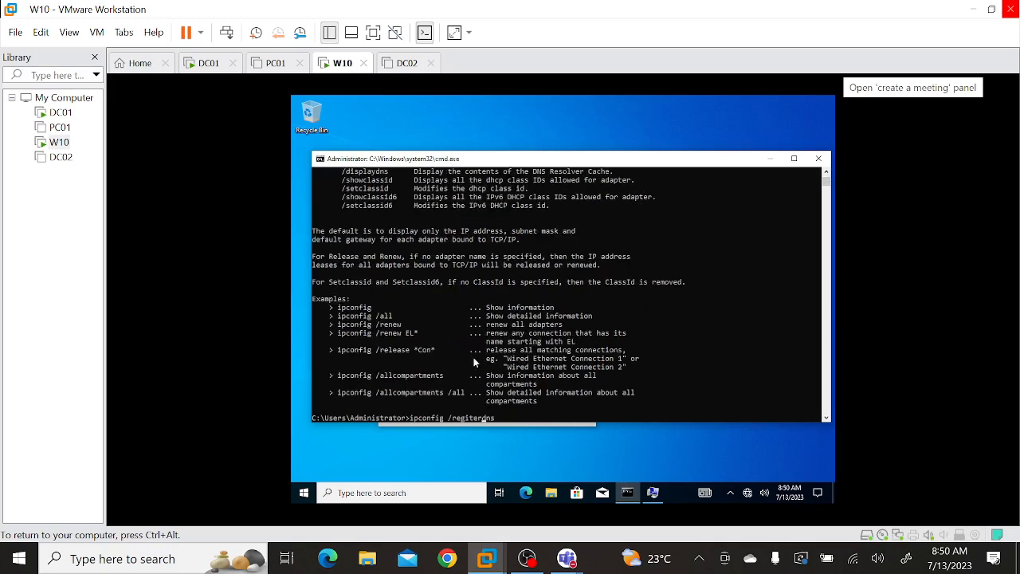
pyautogui.press('Left')
pyautogui.press('Left')
pyautogui.press('Left')
pyautogui.press('Left')
pyautogui.write('s')
pyautogui.press('Return')
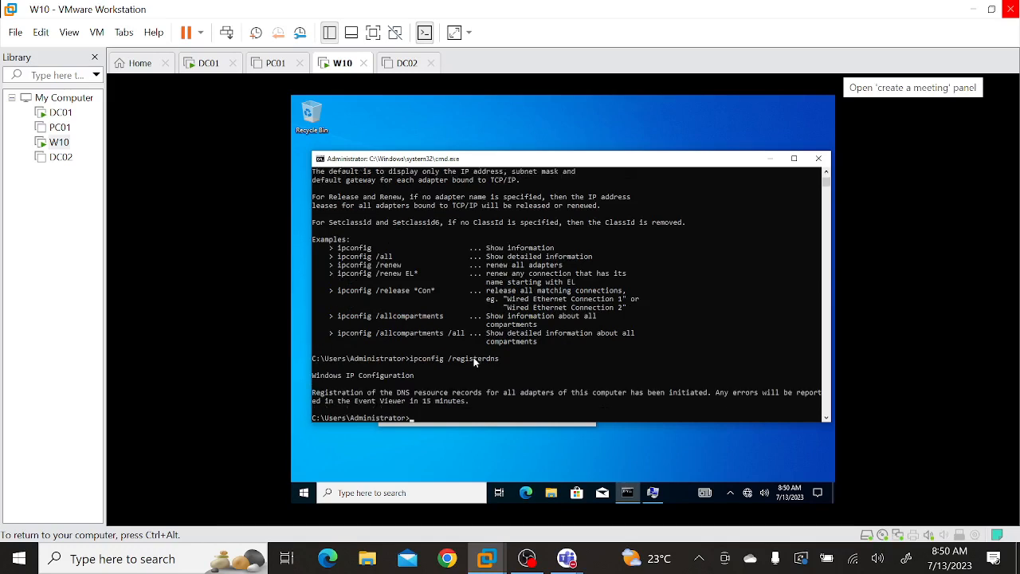
# On DC01, maximize DNS Manager, refresh the Microsoft.com zone, and compare the PC01 record with the registration output on W10.
pyautogui.click(207, 67)
pyautogui.click(595, 114)
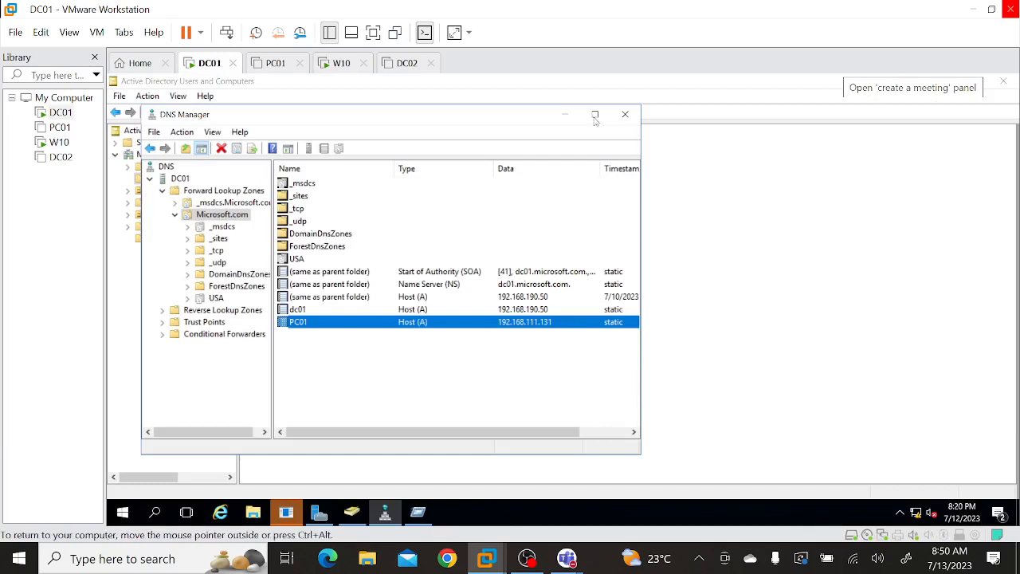
pyautogui.rightClick(373, 406)
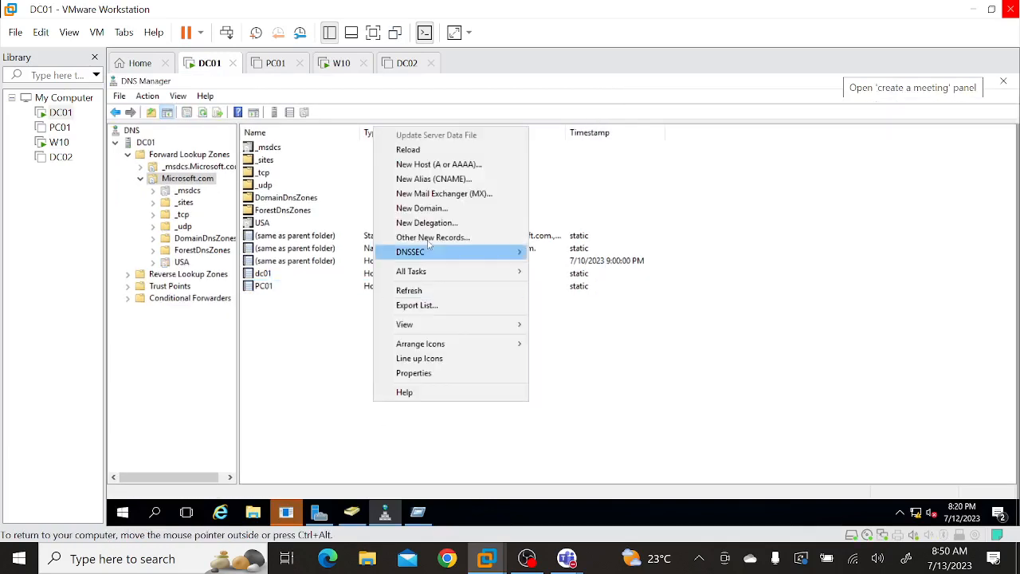
pyautogui.click(413, 288)
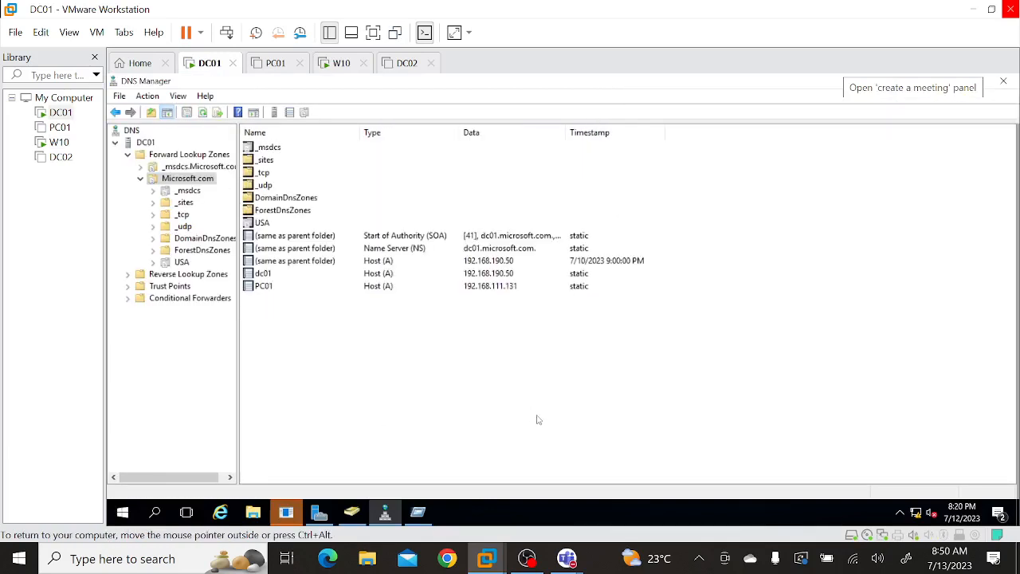
pyautogui.click(264, 288)
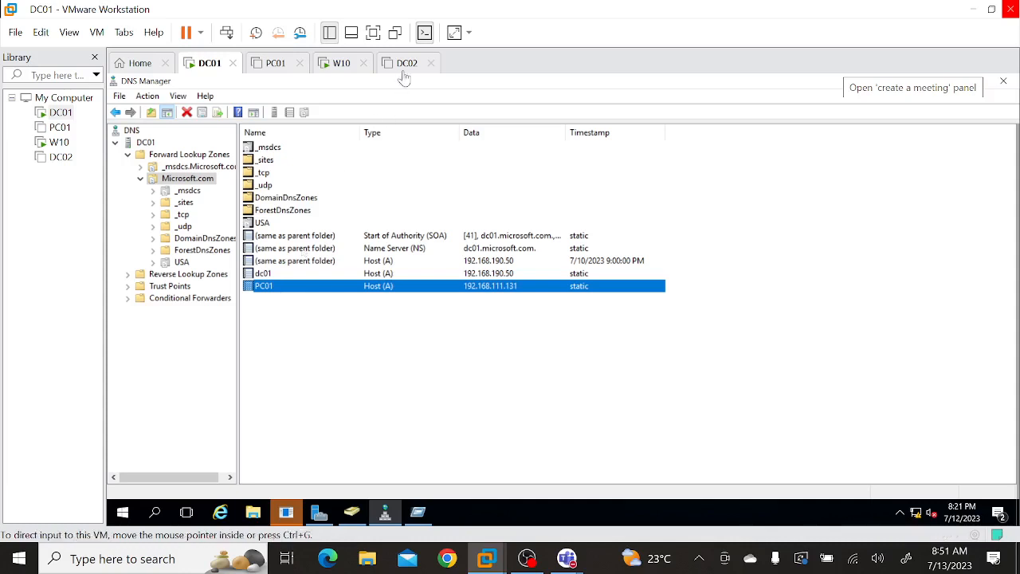
pyautogui.click(513, 401)
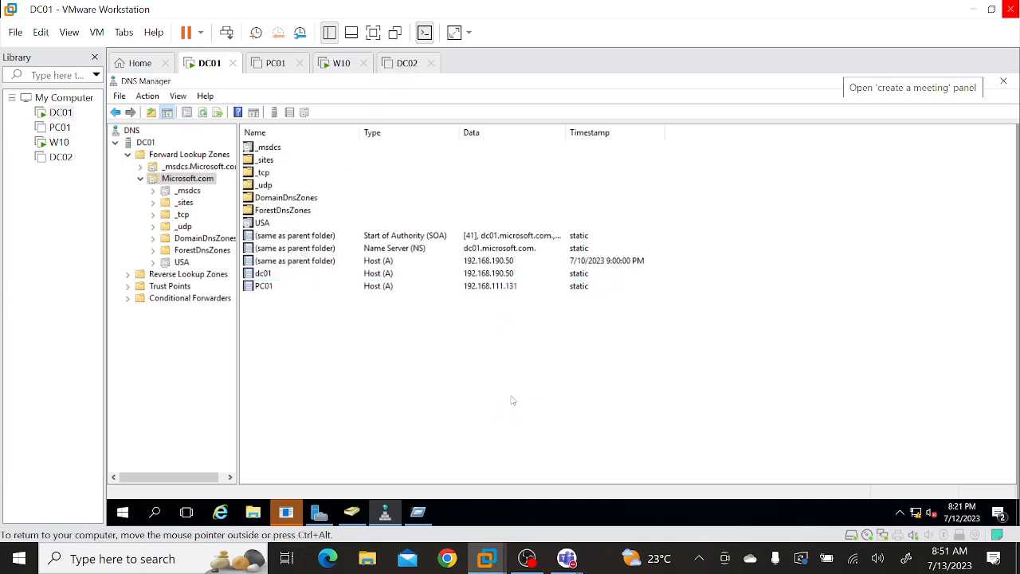
pyautogui.click(341, 64)
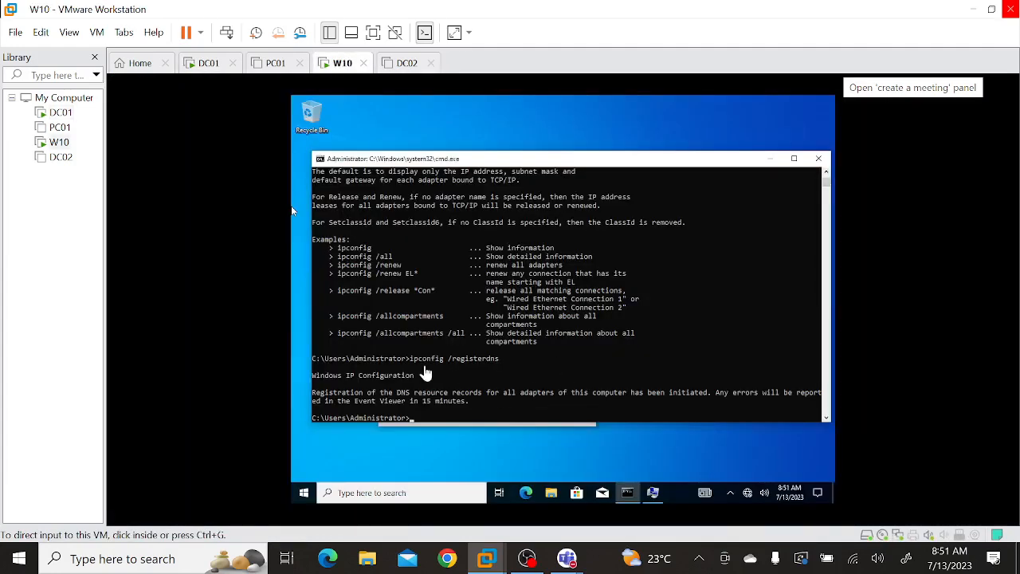
# On DC01, delete the outdated PC01 host record from the Microsoft.com forward lookup zone.
pyautogui.click(209, 65)
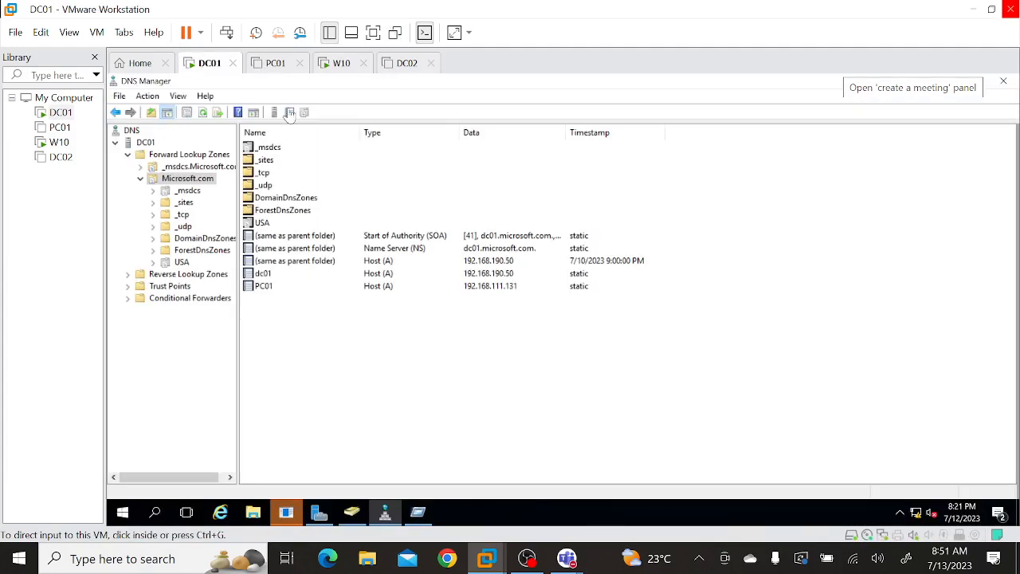
pyautogui.click(266, 287)
pyautogui.press('Delete')
pyautogui.press('Return')
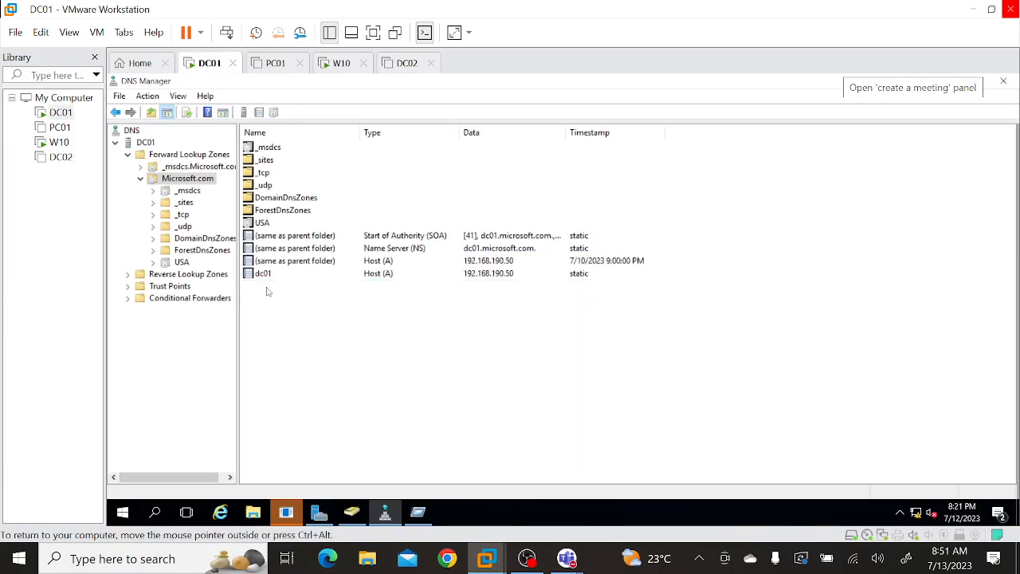
# On the W10 machine, run ipconfig /registerdns again to re-create its DNS record.
pyautogui.click(341, 65)
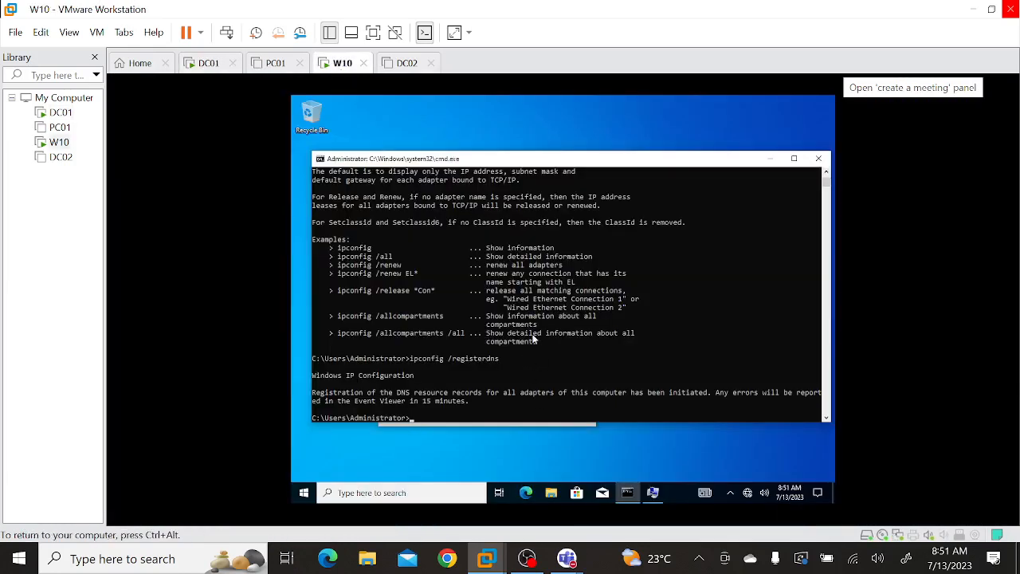
pyautogui.press('Up')
pyautogui.press('Return')
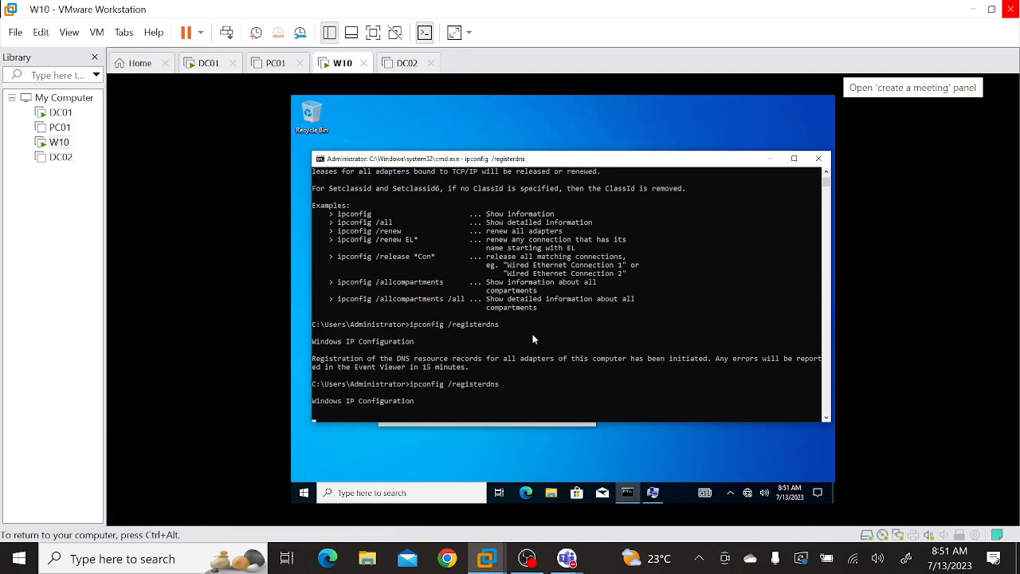
# On DC01, refresh the Microsoft.com zone in DNS Manager and examine the PC01 host record's address and timestamp.
pyautogui.click(205, 64)
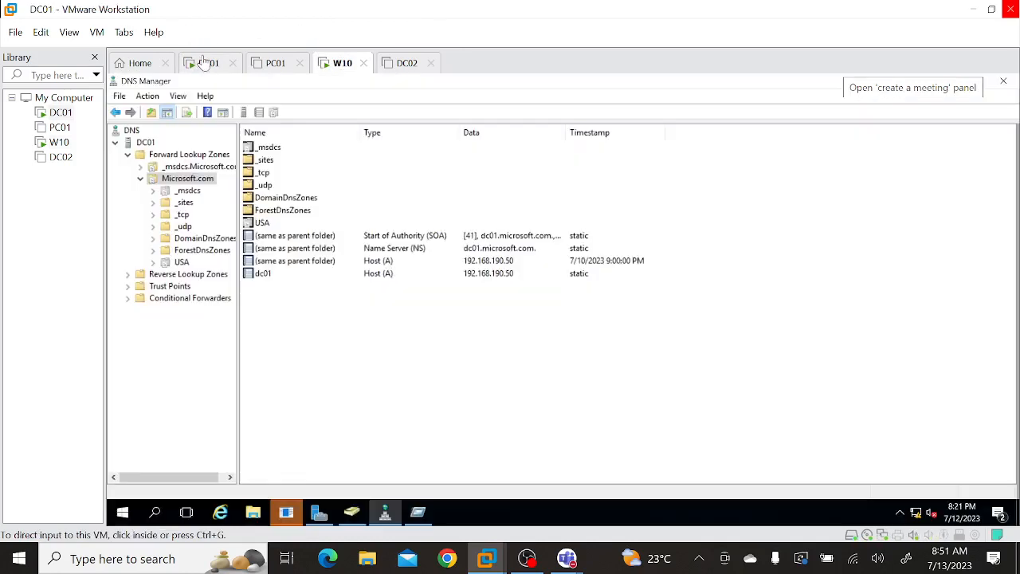
pyautogui.rightClick(381, 351)
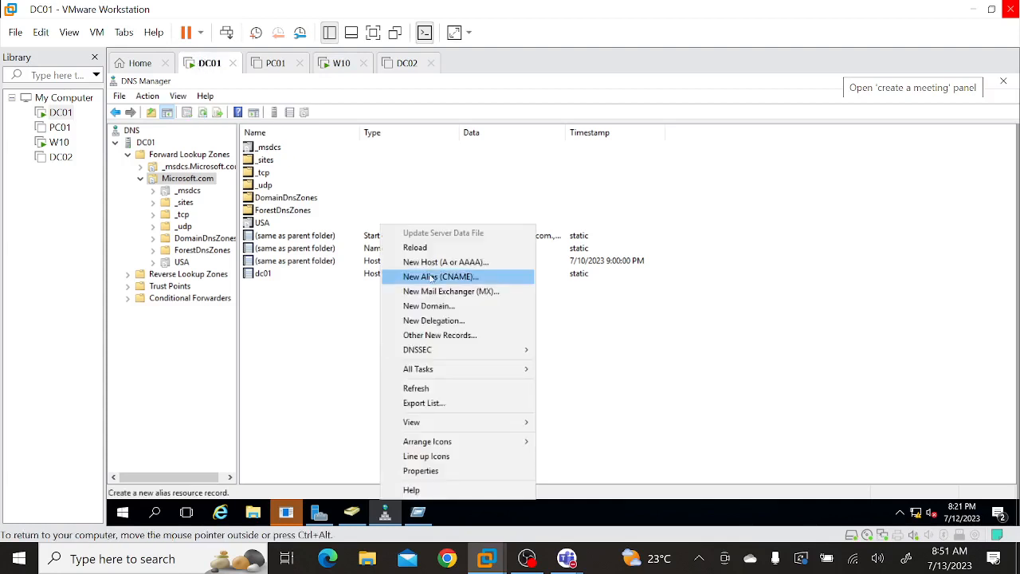
pyautogui.click(424, 389)
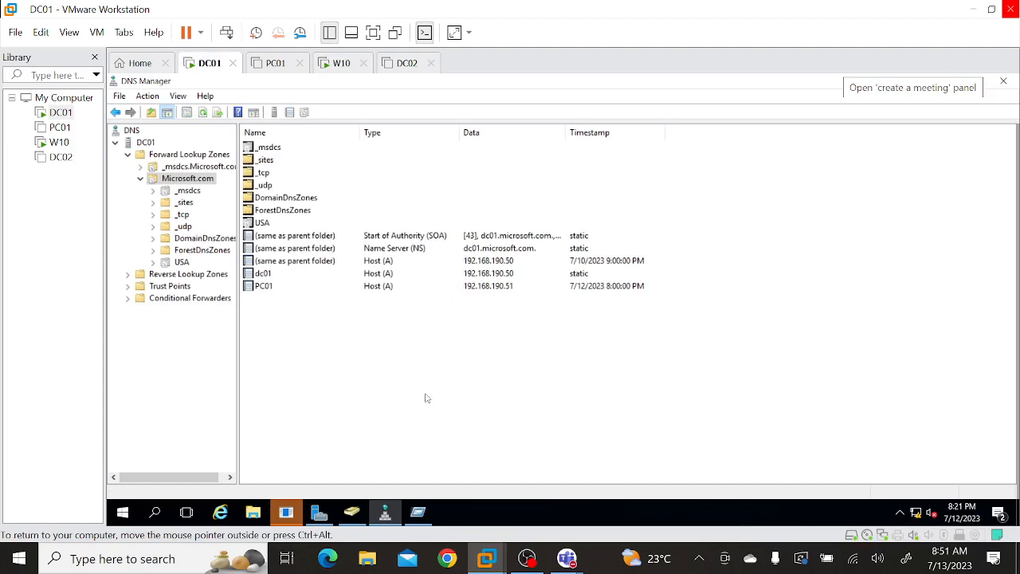
pyautogui.click(255, 287)
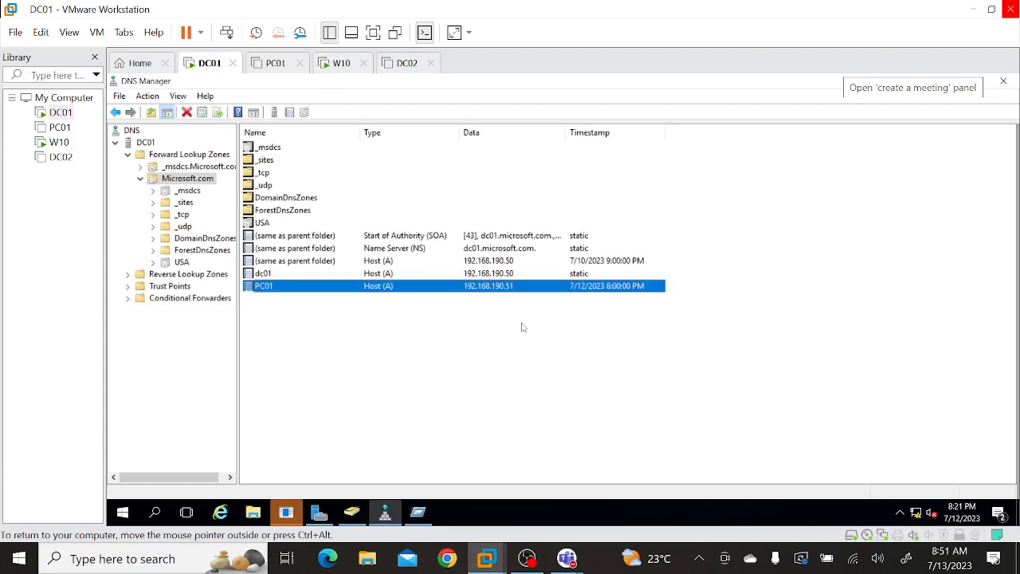
pyautogui.click(572, 367)
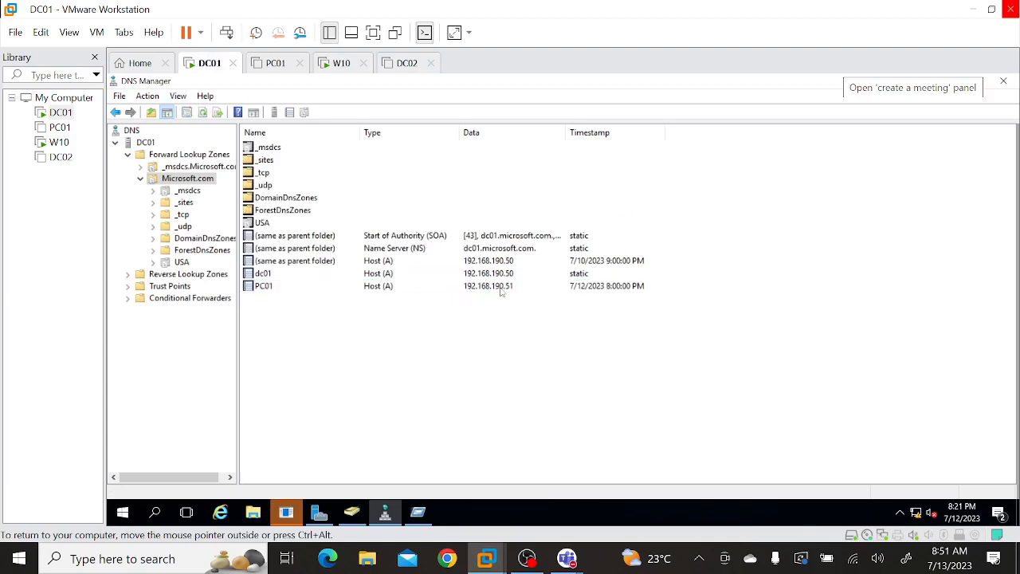
pyautogui.click(509, 289)
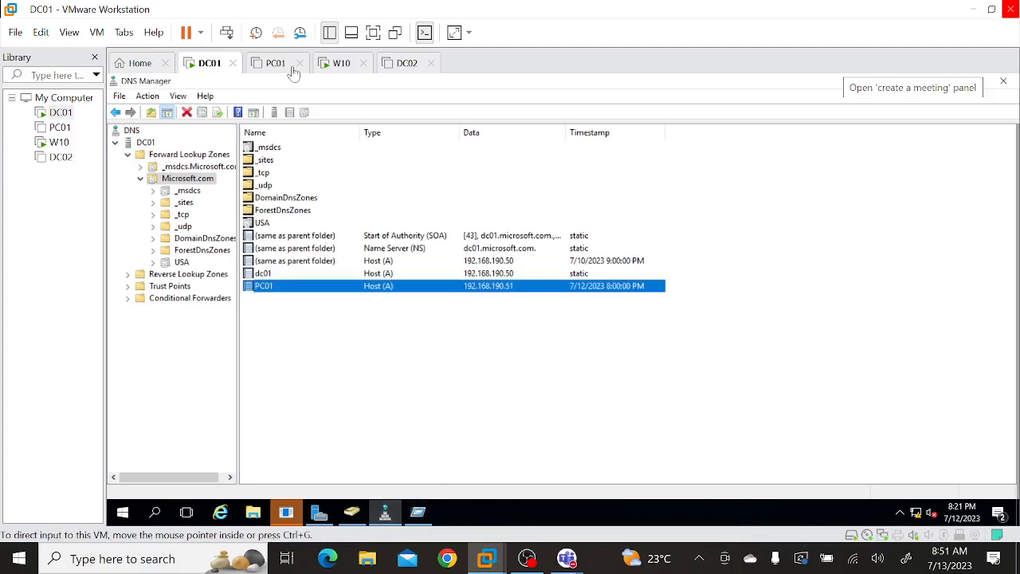
# Run ipconfig on the W10 machine and compare its IPv4 address with the PC01 host record in DC01's DNS Manager.
pyautogui.click(338, 64)
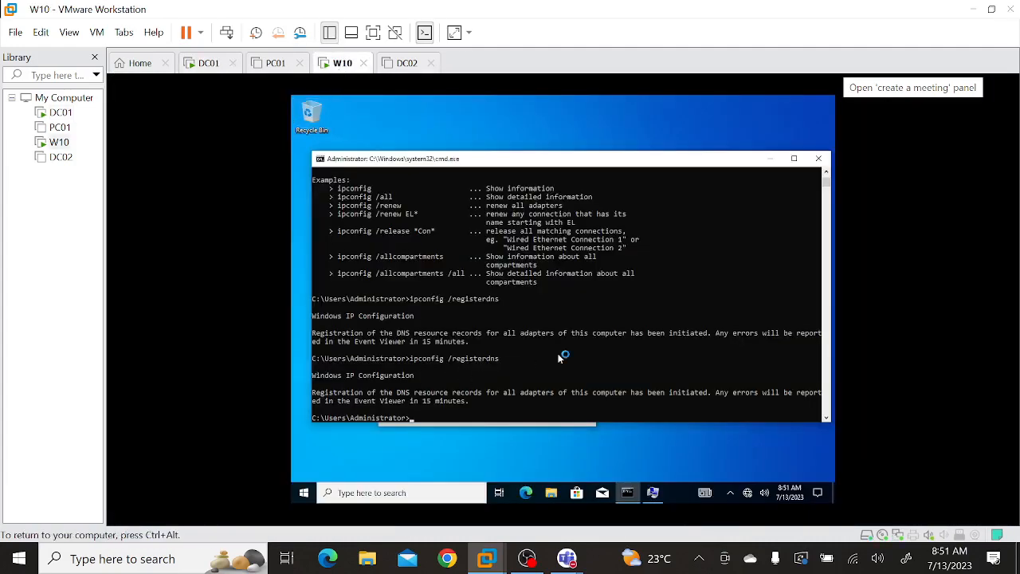
pyautogui.press('Up')
pyautogui.press('BackSpace')
pyautogui.press('BackSpace')
pyautogui.press('BackSpace')
pyautogui.press('BackSpace')
pyautogui.press('BackSpace')
pyautogui.press('BackSpace')
pyautogui.press('BackSpace')
pyautogui.press('BackSpace')
pyautogui.press('BackSpace')
pyautogui.press('BackSpace')
pyautogui.press('BackSpace')
pyautogui.press('BackSpace')
pyautogui.press('Return')
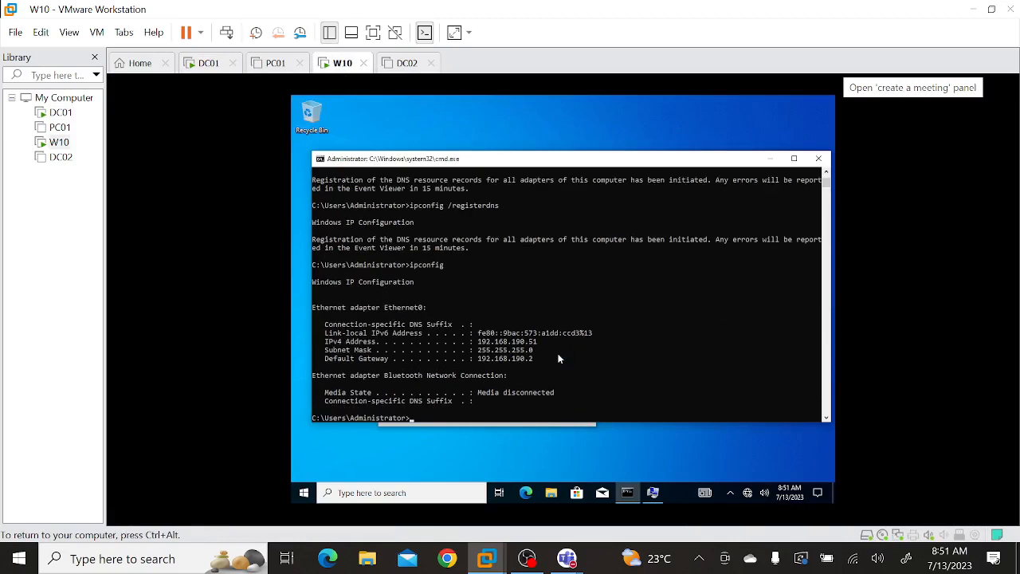
pyautogui.click(227, 62)
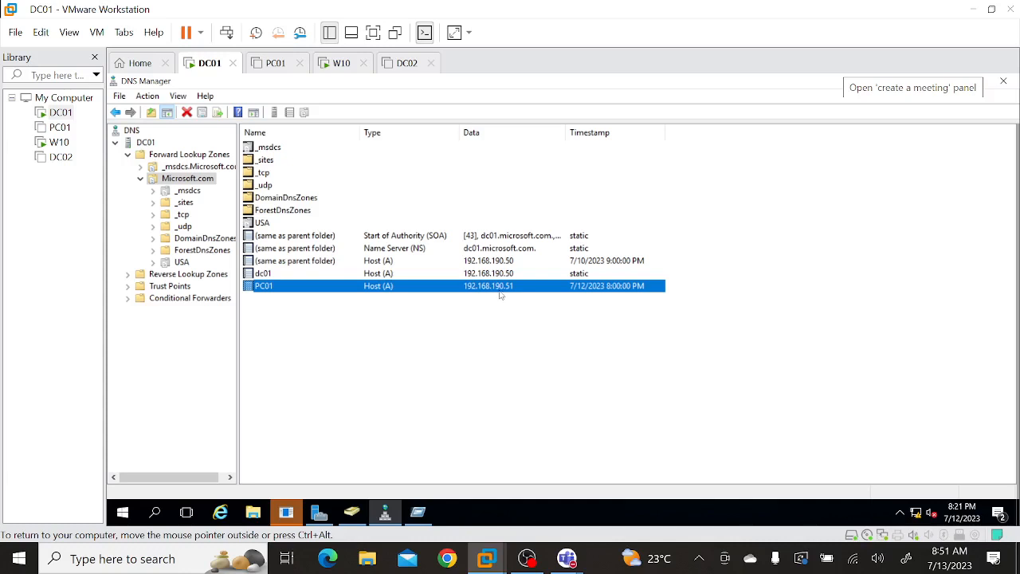
pyautogui.click(528, 402)
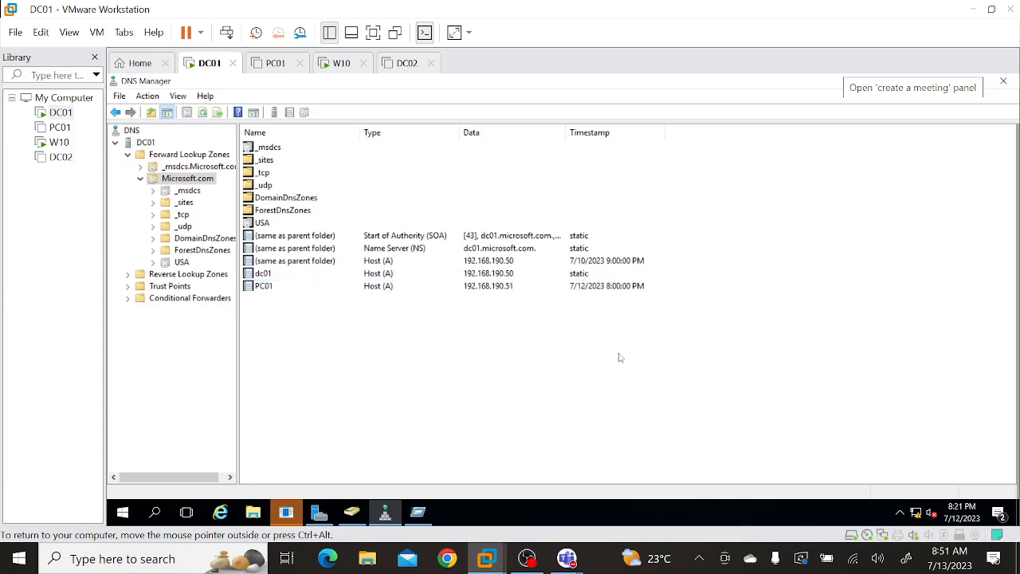